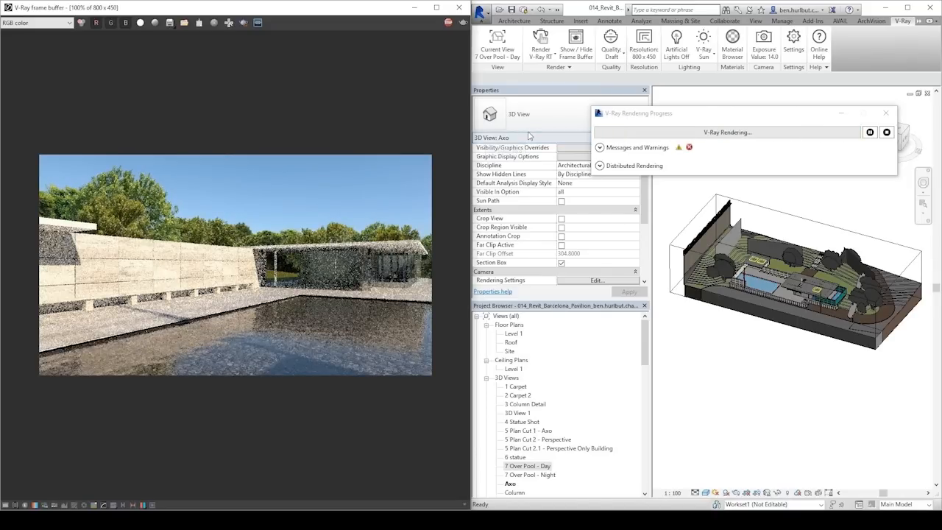
# Open the sun settings from the rendering settings of the 7 Over Pool - Day view.
pyautogui.click(542, 467)
pyautogui.click(596, 244)
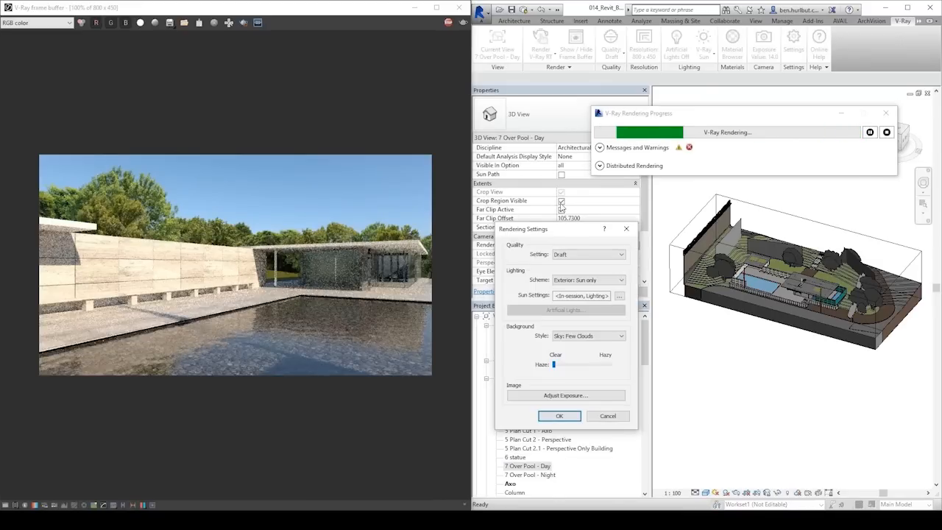
pyautogui.click(619, 295)
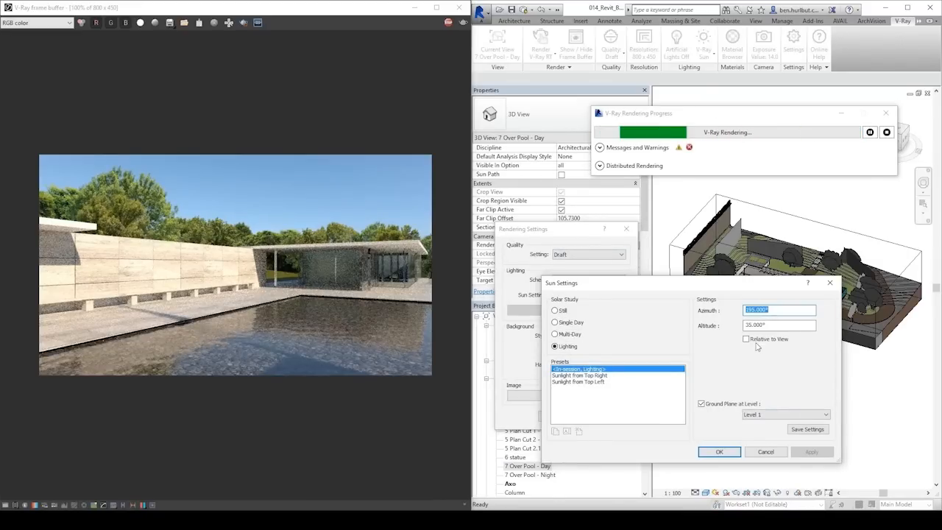
# Set the sun altitude to 10° and the azimuth to 10°, applying each change to the live render.
pyautogui.click(773, 325)
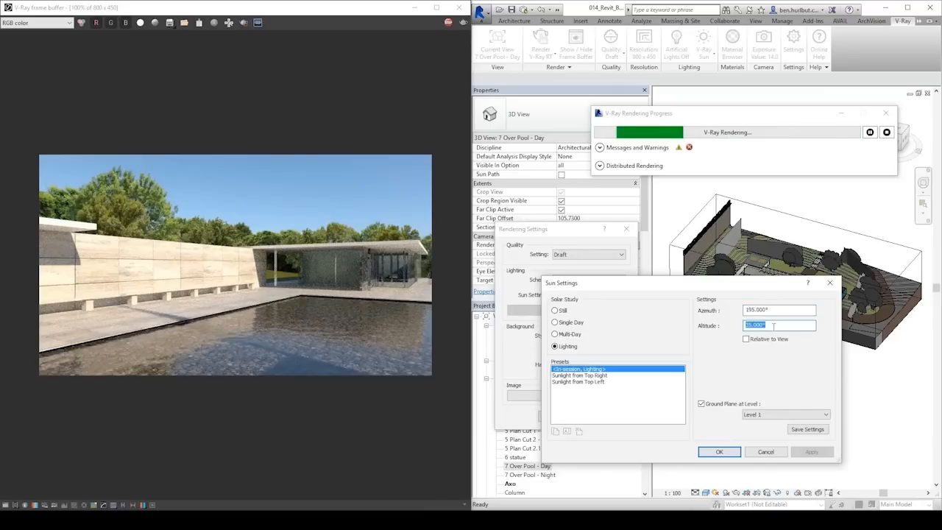
pyautogui.write('10')
pyautogui.click(780, 312)
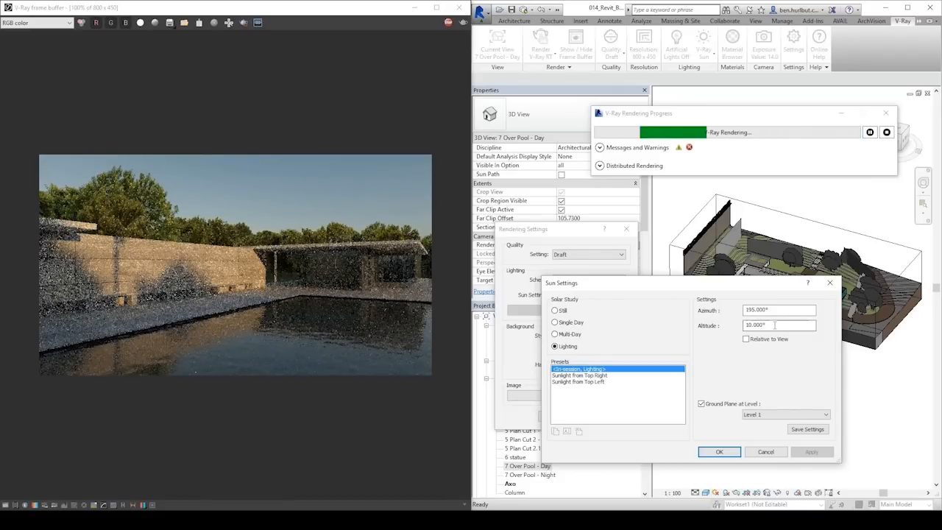
pyautogui.moveTo(771, 310); pyautogui.dragTo(705, 313)
pyautogui.write('10')
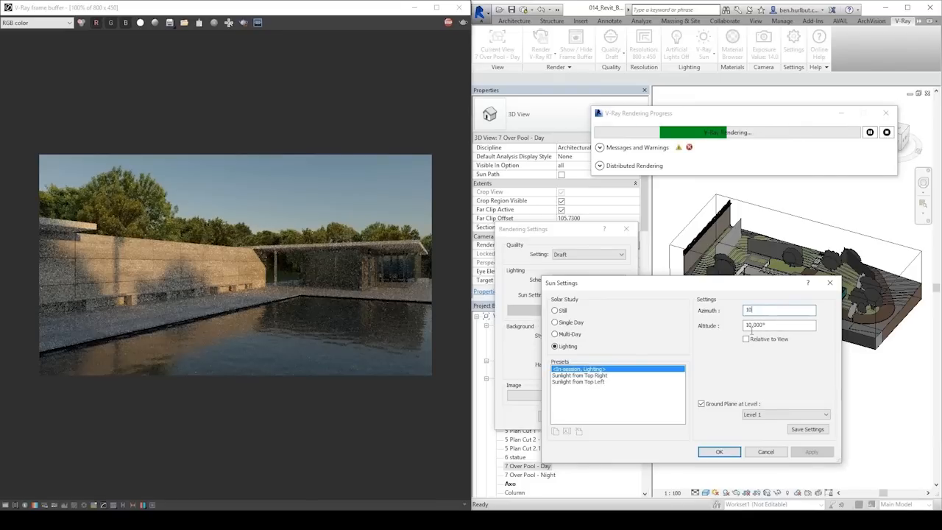
pyautogui.click(810, 452)
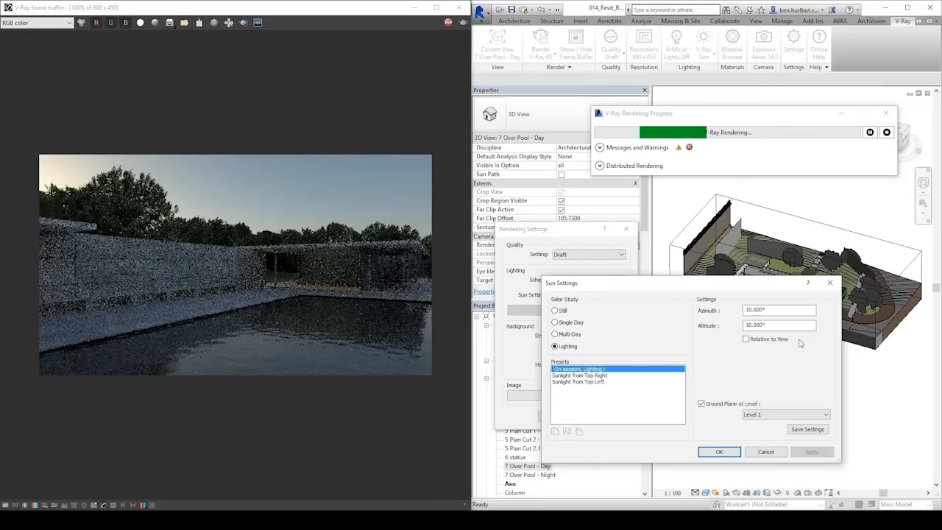
# Set the sun altitude to 80° and apply it to the render.
pyautogui.doubleClick(786, 311)
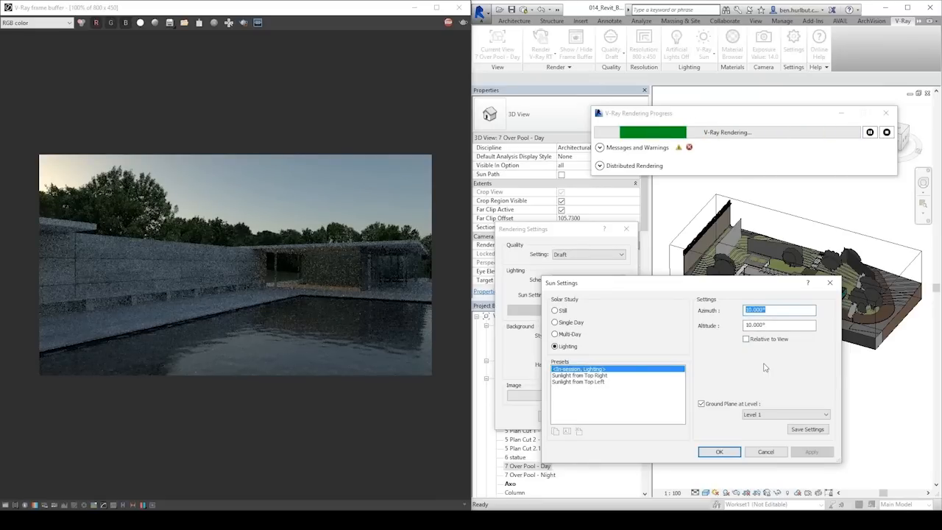
pyautogui.doubleClick(749, 326)
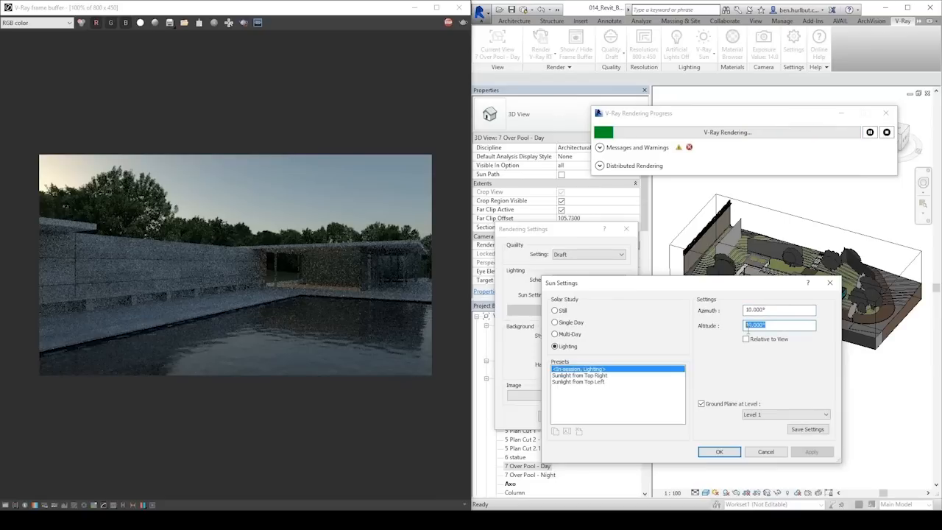
pyautogui.write('80')
pyautogui.click(780, 313)
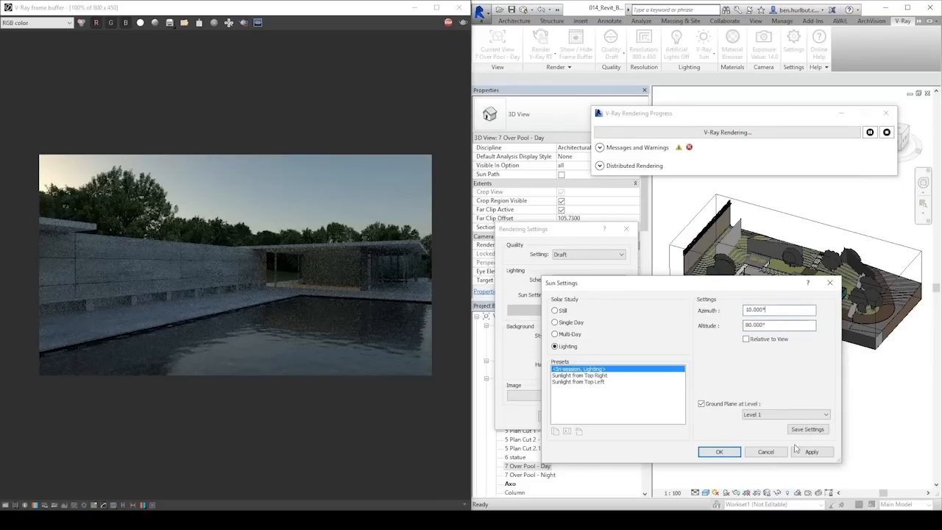
pyautogui.click(812, 452)
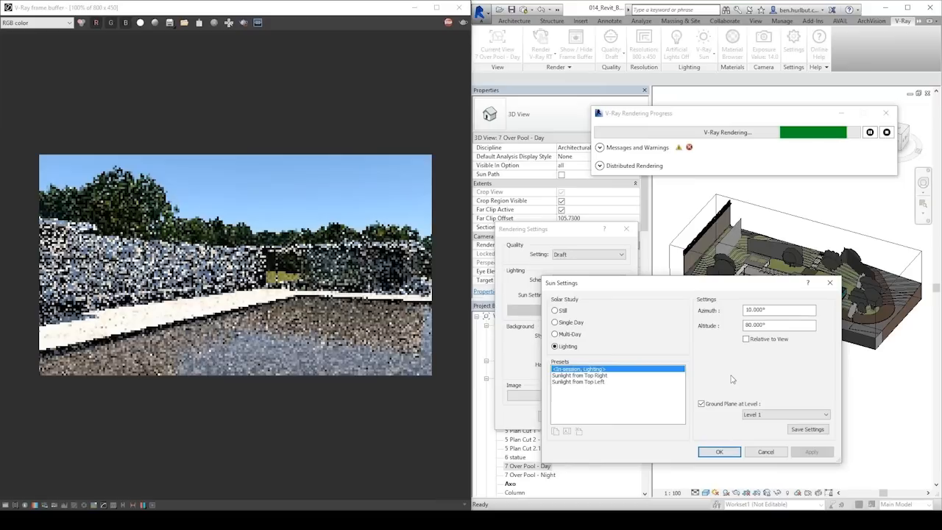
# Switch the solar study to Still, set the time to 3:00 PM and apply it.
pyautogui.click(555, 311)
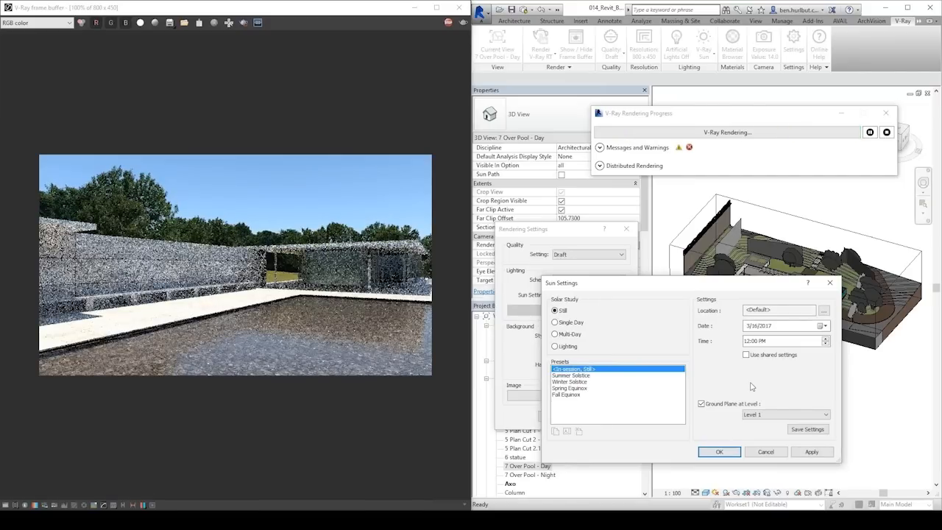
pyautogui.click(763, 341)
pyautogui.click(747, 341)
pyautogui.write('3')
pyautogui.click(755, 326)
pyautogui.click(810, 451)
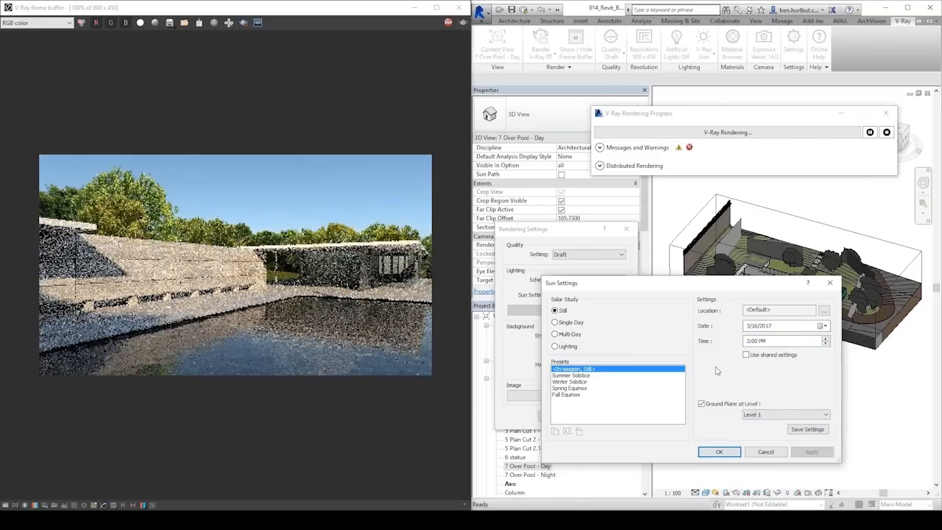
# Render the still solar study at 7:00 PM and again at 5:00 PM.
pyautogui.click(749, 341)
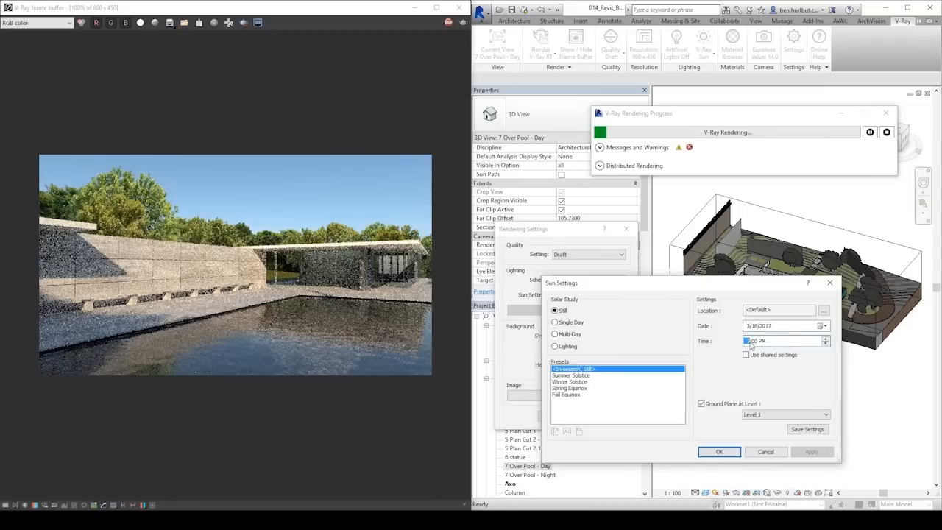
pyautogui.write('7')
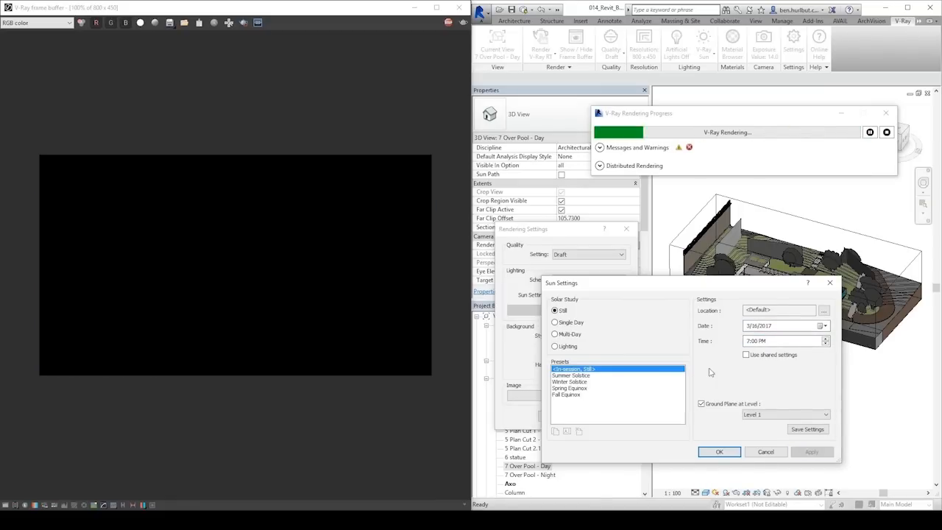
pyautogui.click(748, 341)
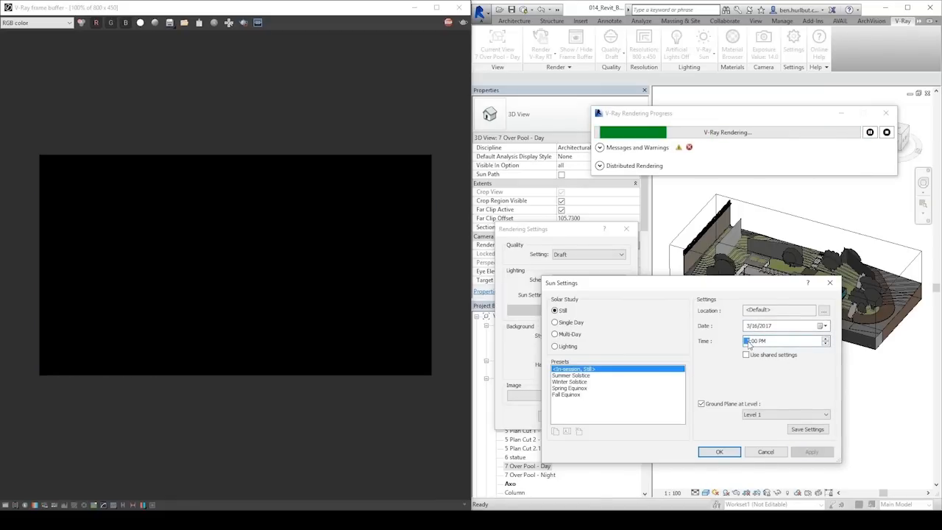
pyautogui.write('5')
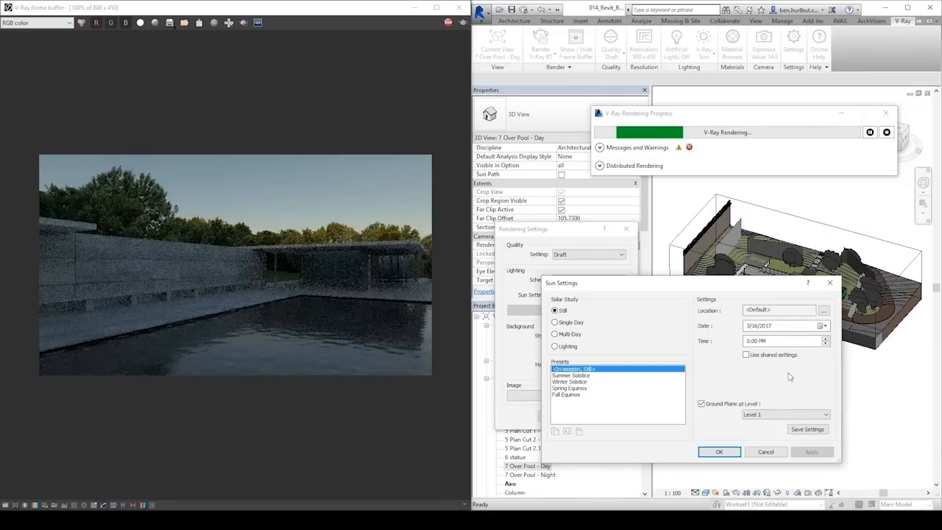
# Return the solar study to Lighting with azimuth 195° and altitude 35°, and accept the sun and rendering settings.
pyautogui.click(568, 346)
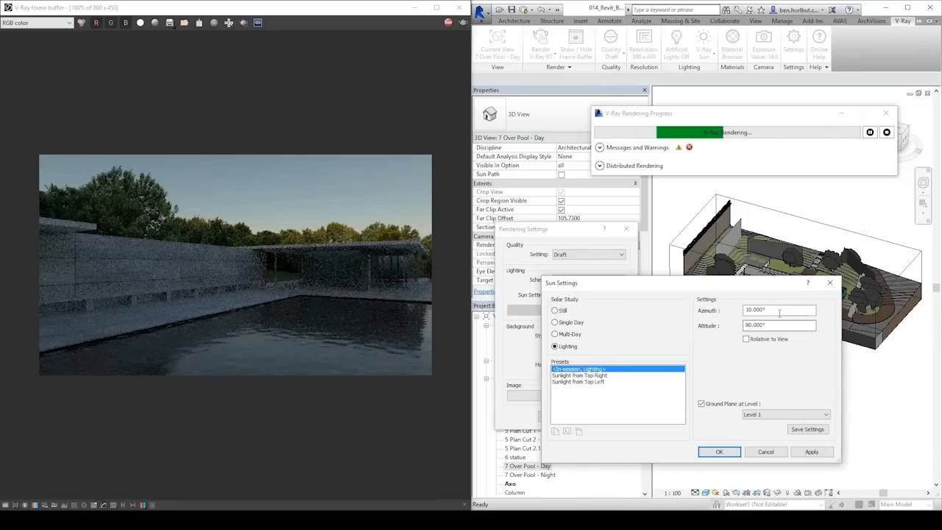
pyautogui.moveTo(776, 312); pyautogui.dragTo(700, 314)
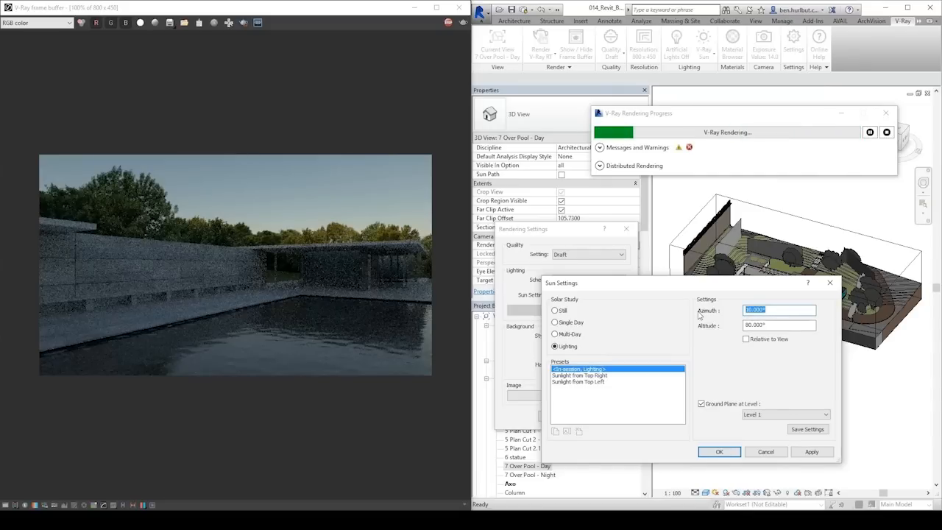
pyautogui.write('195')
pyautogui.press('Tab')
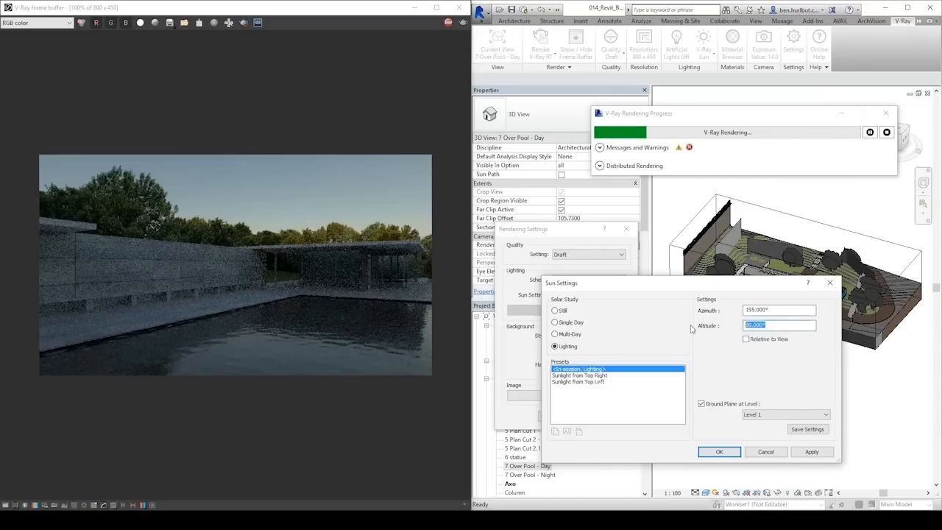
pyautogui.write('53')
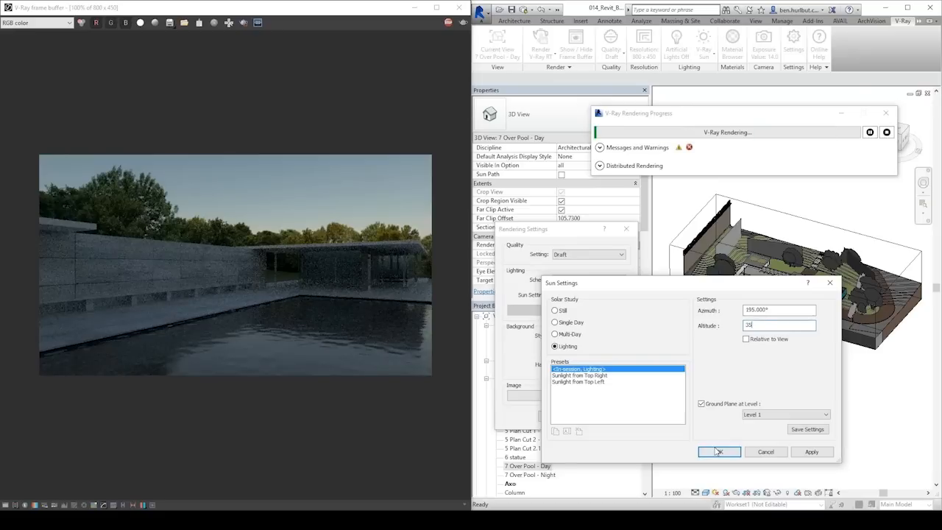
pyautogui.click(718, 451)
pyautogui.click(569, 417)
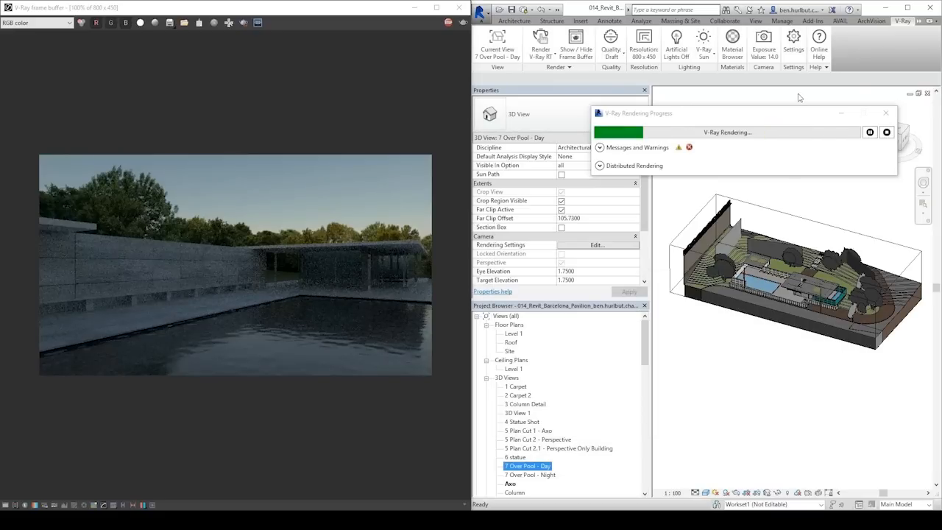
# Open the V-Ray Sun settings and set the sun size to 10.
pyautogui.click(704, 44)
pyautogui.moveTo(733, 51); pyautogui.dragTo(611, 253)
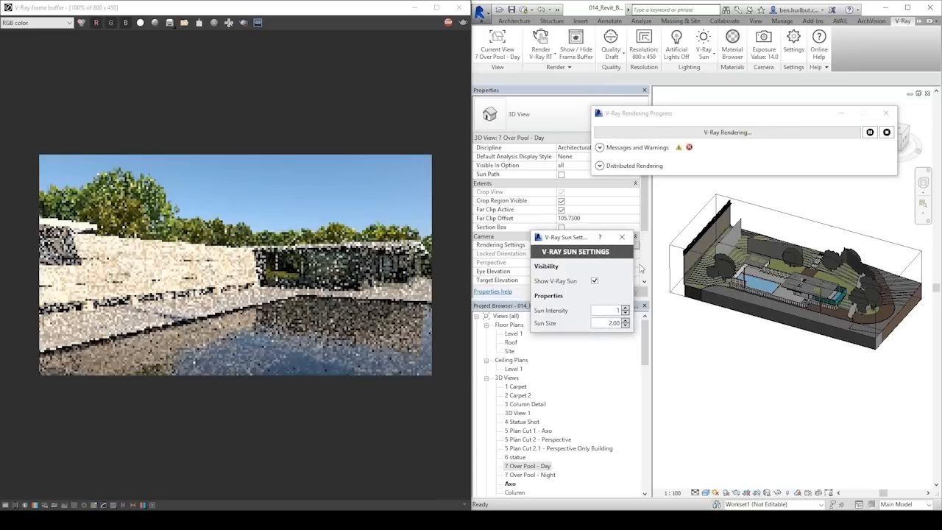
pyautogui.doubleClick(607, 322)
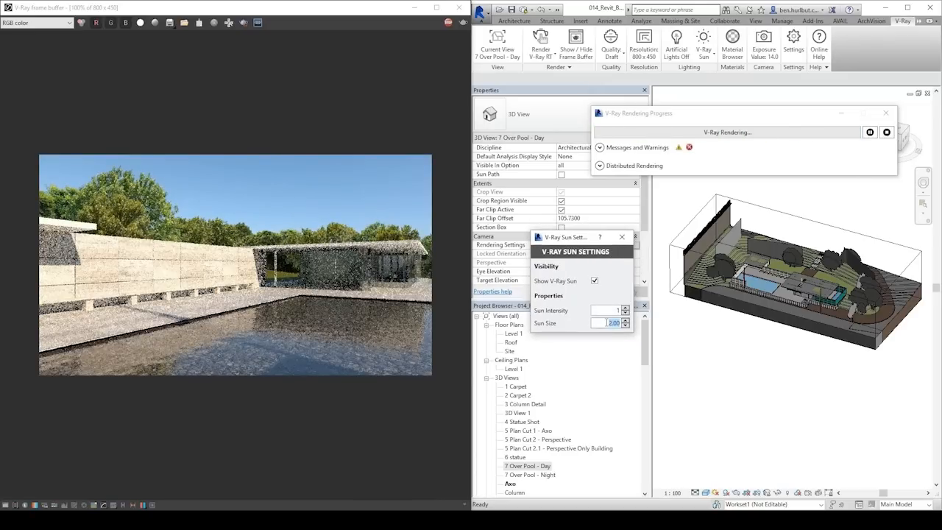
pyautogui.write('10')
pyautogui.press('Return')
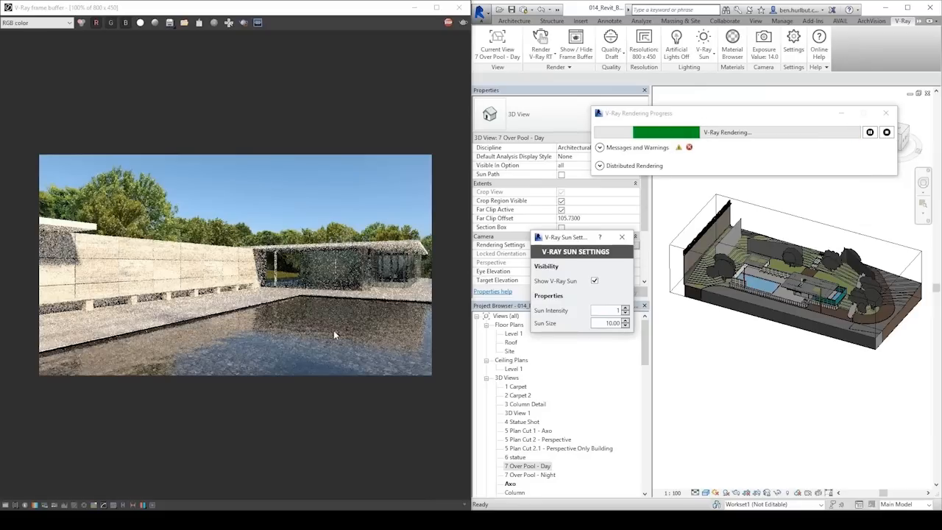
# Set the V-Ray sun size to 24, and back to 2 to compare the shadow softness.
pyautogui.click(625, 322)
pyautogui.write('24')
pyautogui.press('Return')
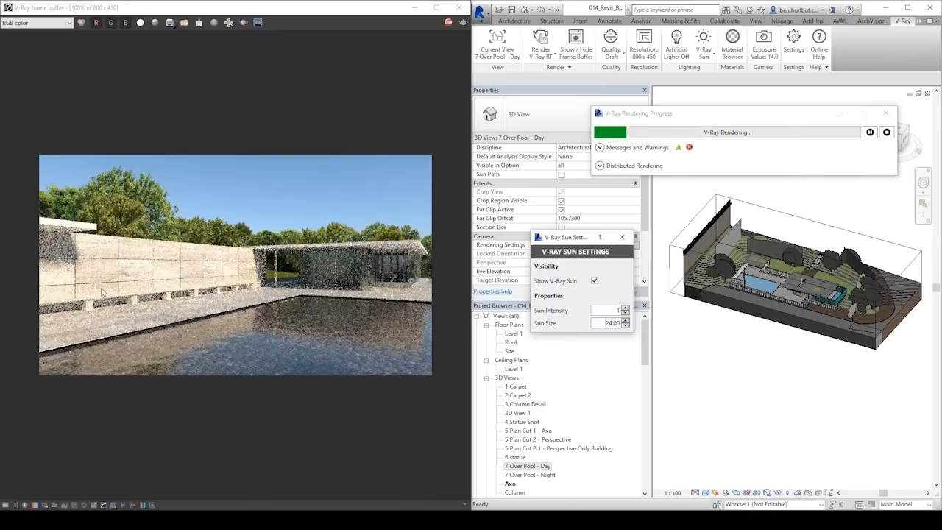
pyautogui.moveTo(606, 323); pyautogui.dragTo(633, 326)
pyautogui.write('2')
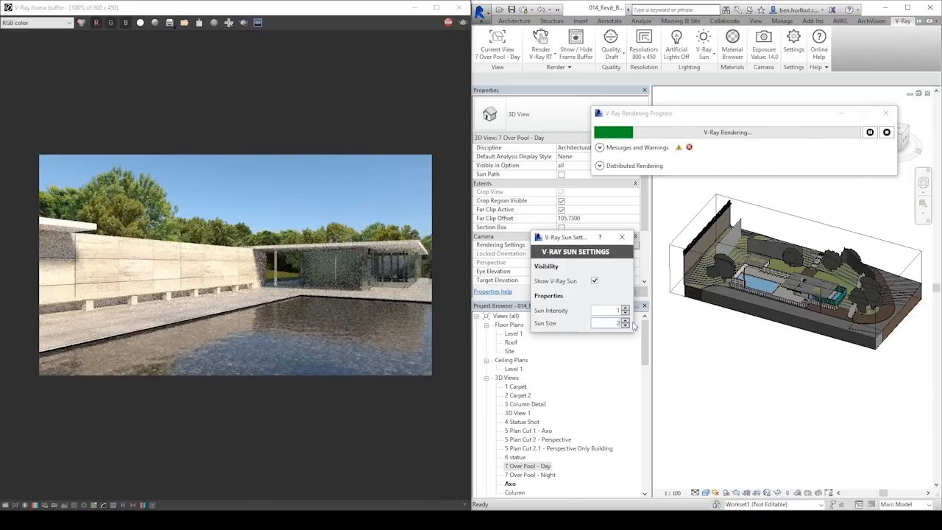
pyautogui.press('Return')
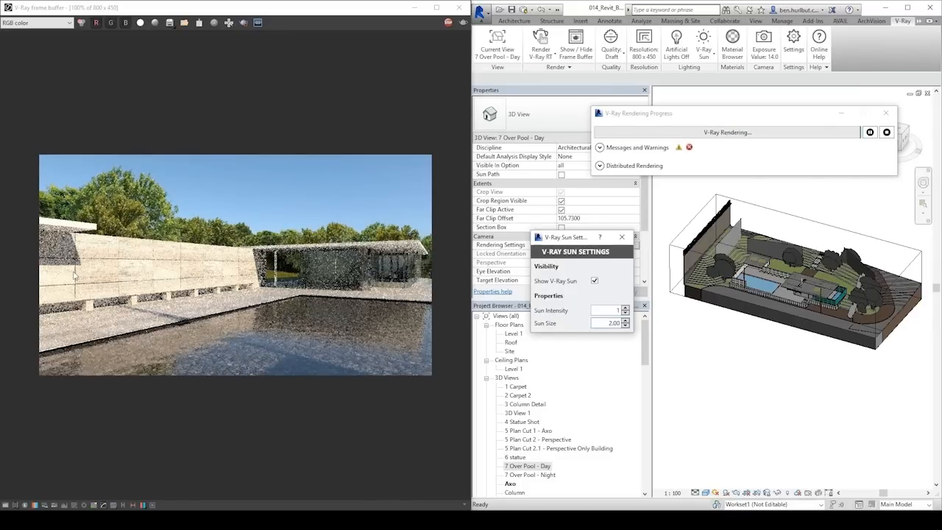
# Set the V-Ray sun size to 8 and the sun intensity to 0.1.
pyautogui.moveTo(601, 323); pyautogui.dragTo(640, 326)
pyautogui.write('8')
pyautogui.press('Return')
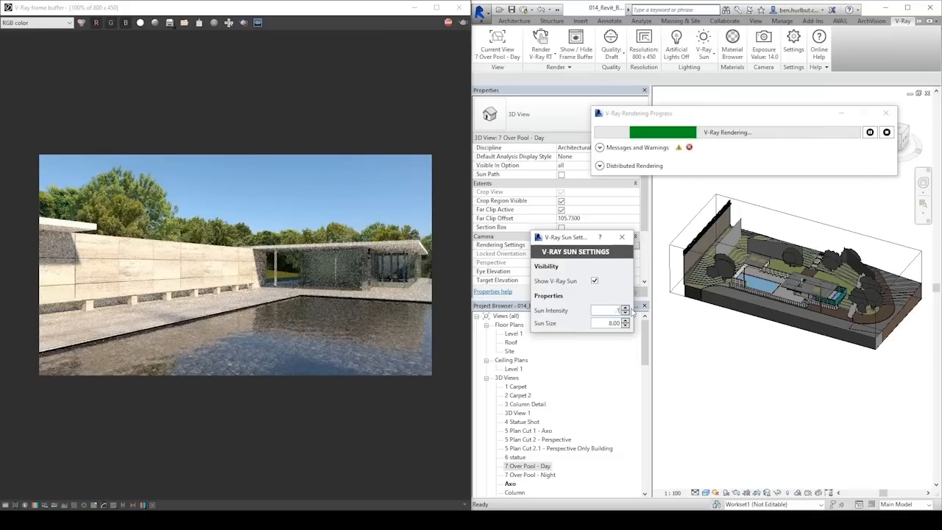
pyautogui.press('Tab')
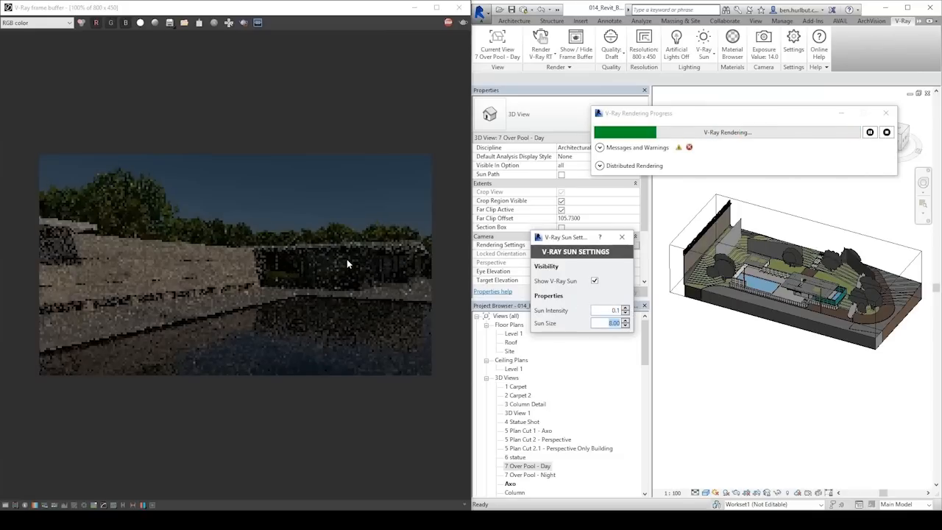
# Set the V-Ray sun intensity to 1 and close the sun settings.
pyautogui.moveTo(608, 311); pyautogui.dragTo(641, 312)
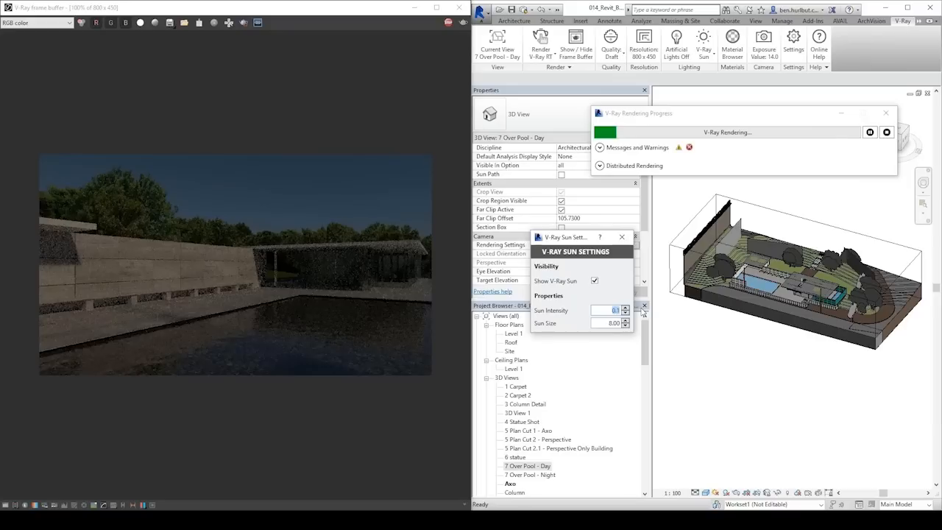
pyautogui.write('1')
pyautogui.press('Tab')
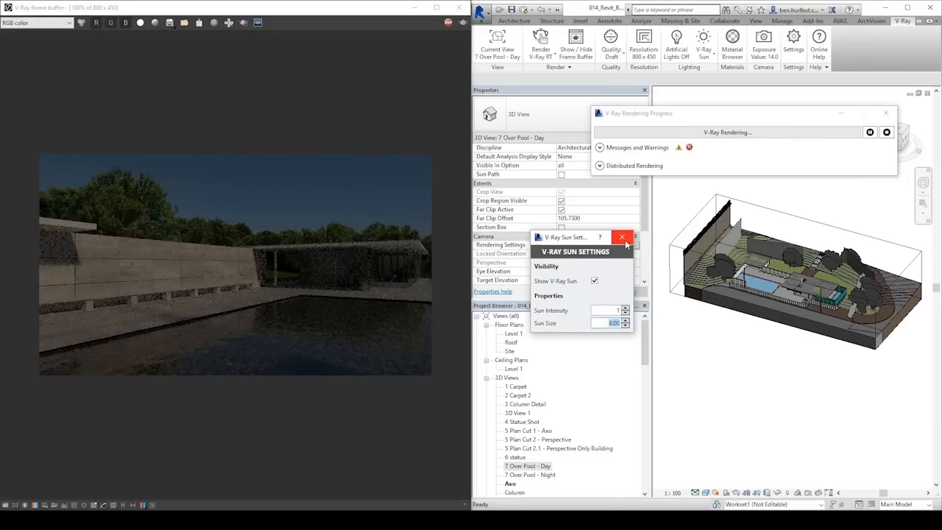
pyautogui.click(622, 238)
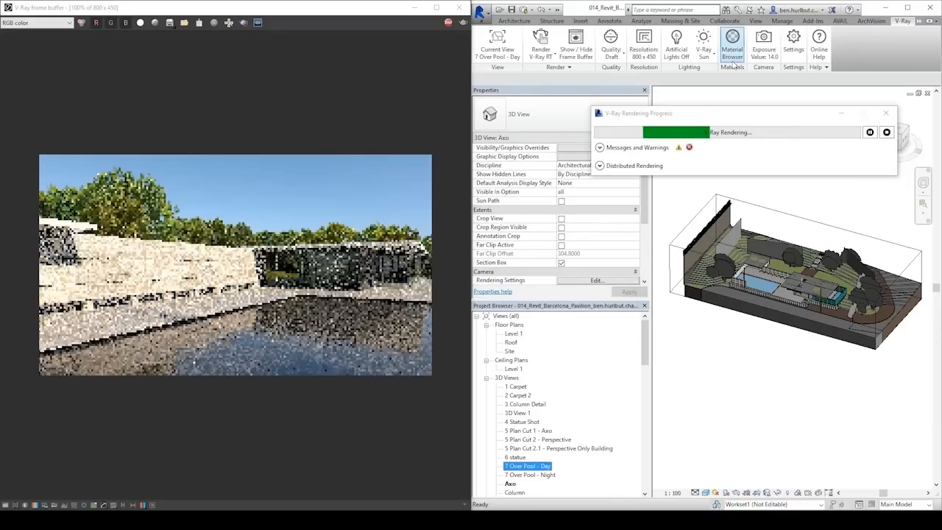
# Switch the environment lighting from V-Ray Sun to Dome Light and set the dome color to pink.
pyautogui.click(712, 55)
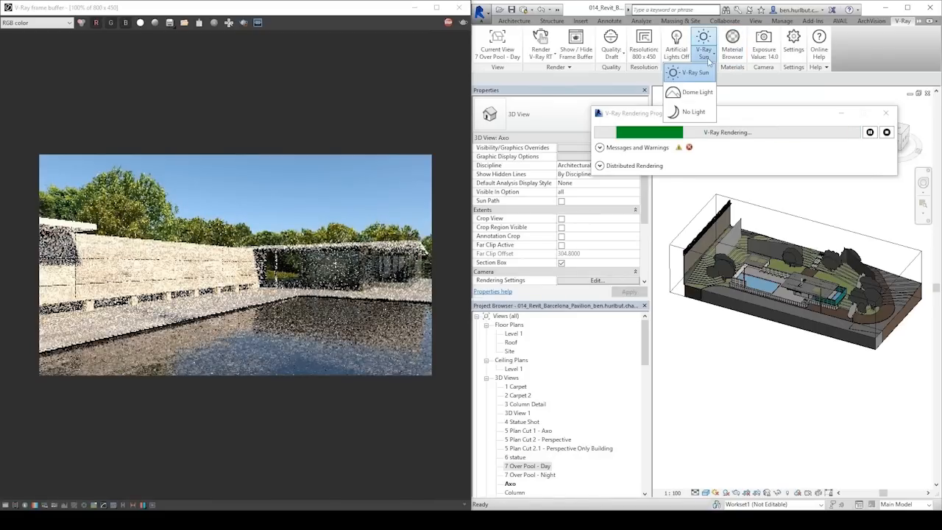
pyautogui.click(705, 89)
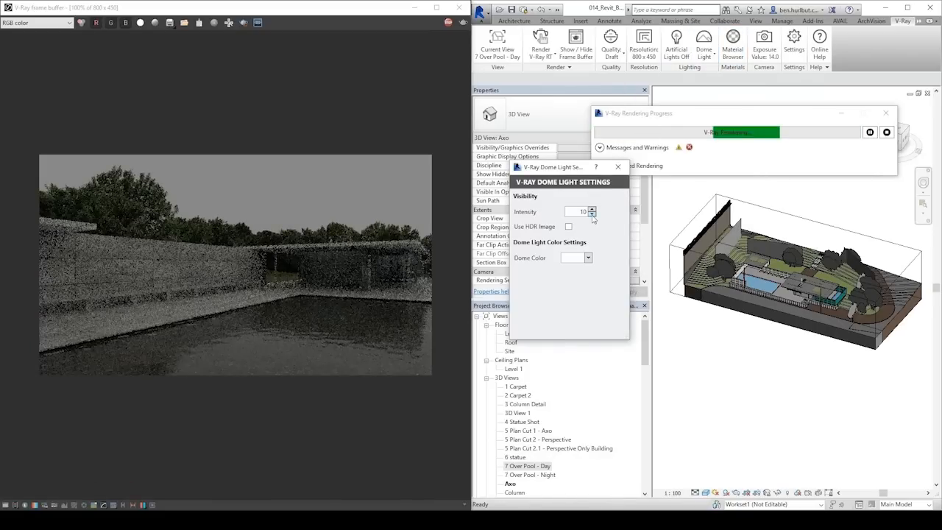
pyautogui.click(588, 258)
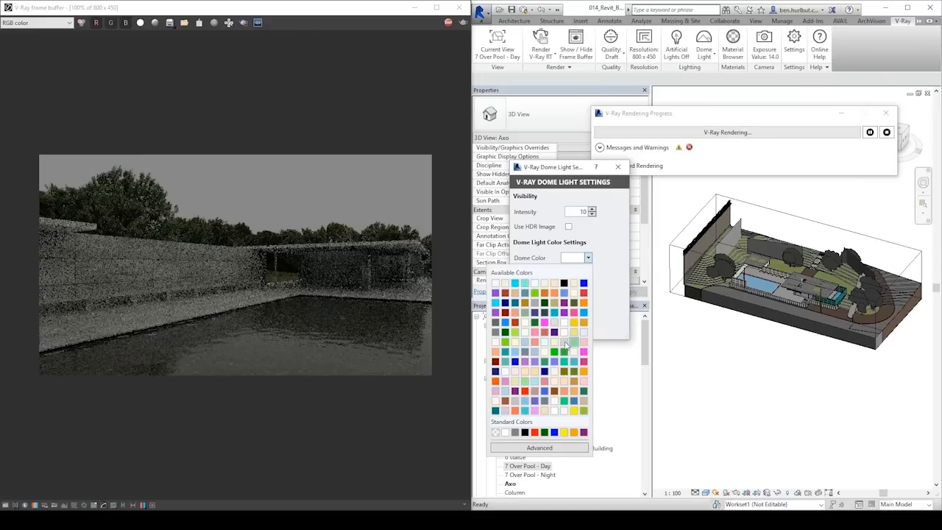
pyautogui.click(567, 321)
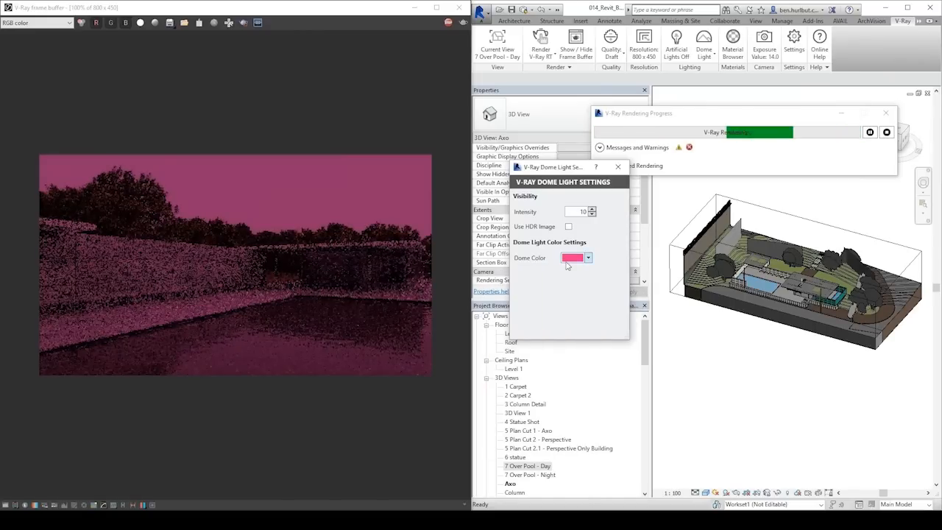
# Change the dome color to light orange, and switch the dome light to use an HDR image.
pyautogui.click(587, 259)
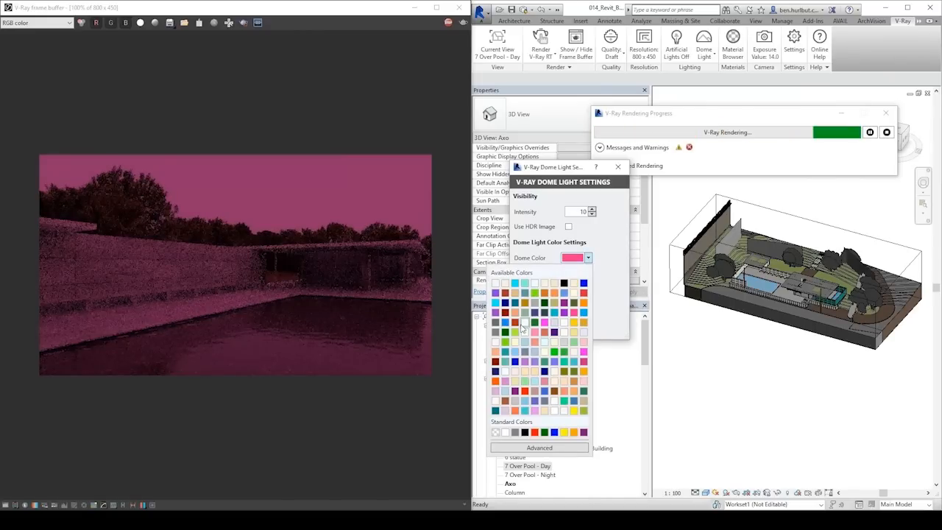
pyautogui.click(535, 291)
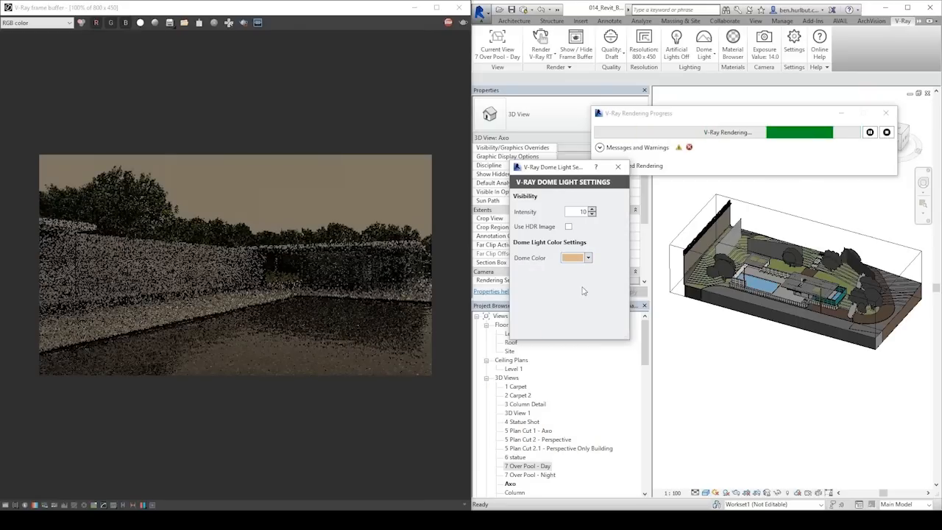
pyautogui.click(568, 226)
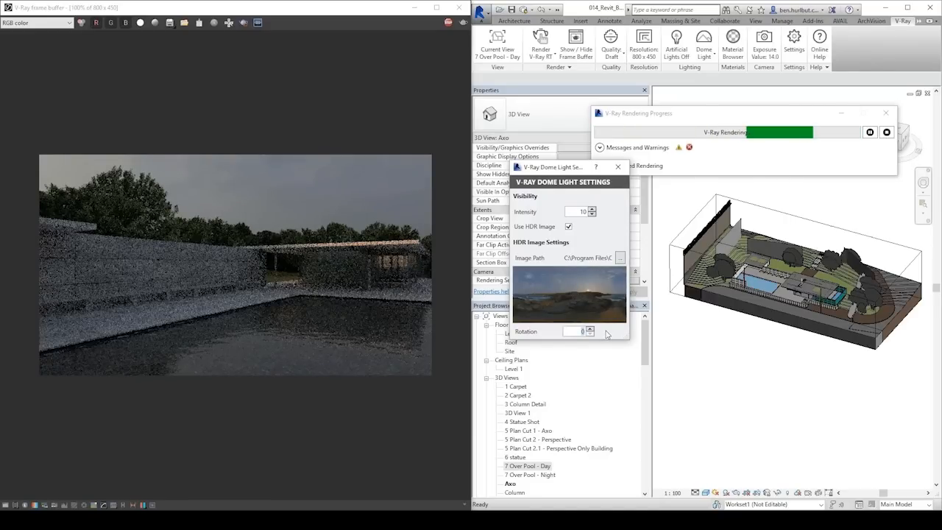
# Try HDR image rotations of 50 and 100 for the dome light, and settle on a rotation of 180.
pyautogui.write('50')
pyautogui.press('Return')
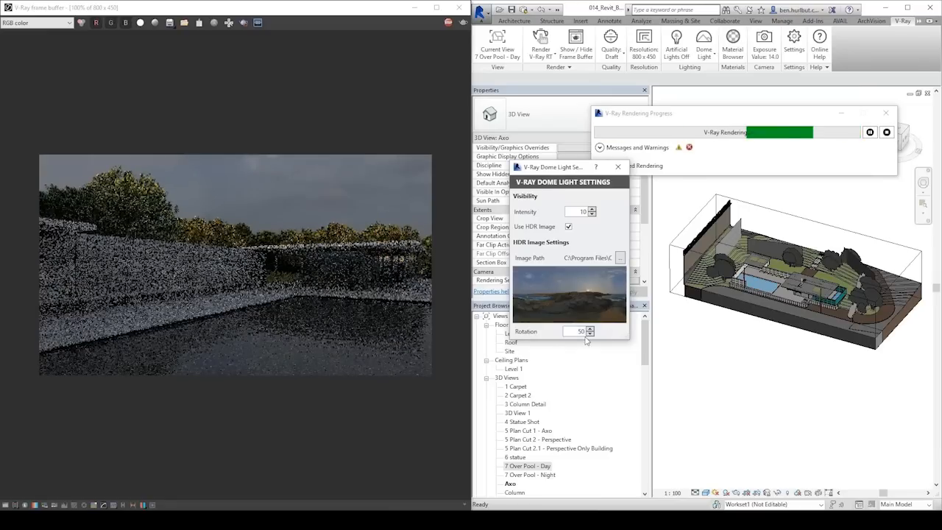
pyautogui.moveTo(573, 331); pyautogui.dragTo(620, 331)
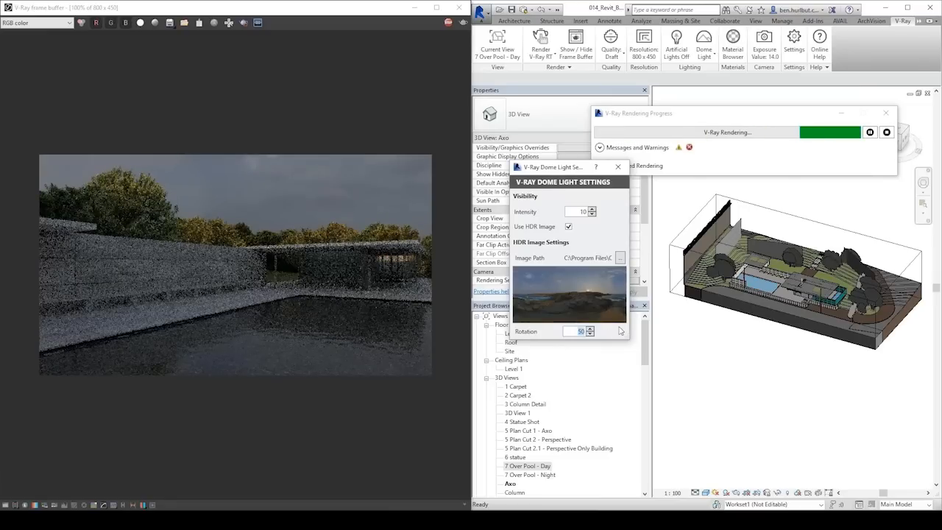
pyautogui.write('100')
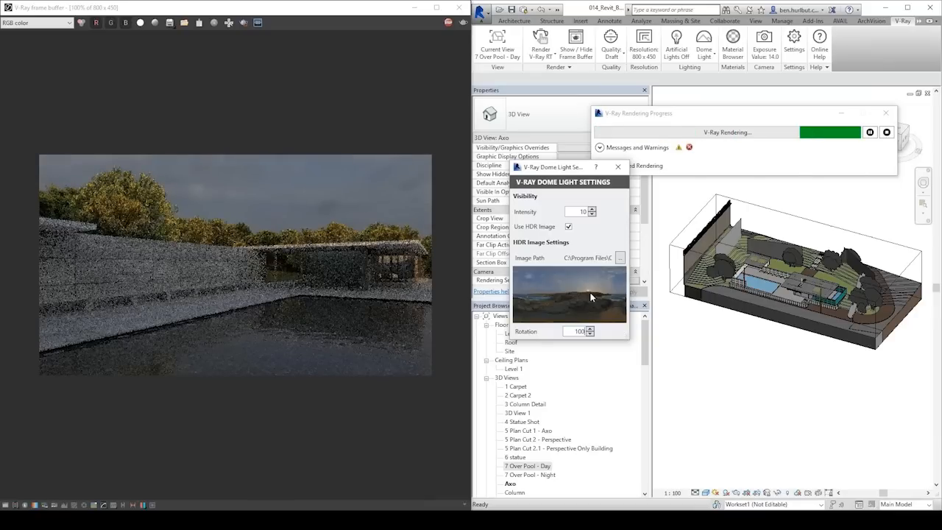
pyautogui.moveTo(573, 332); pyautogui.dragTo(599, 332)
pyautogui.write('180')
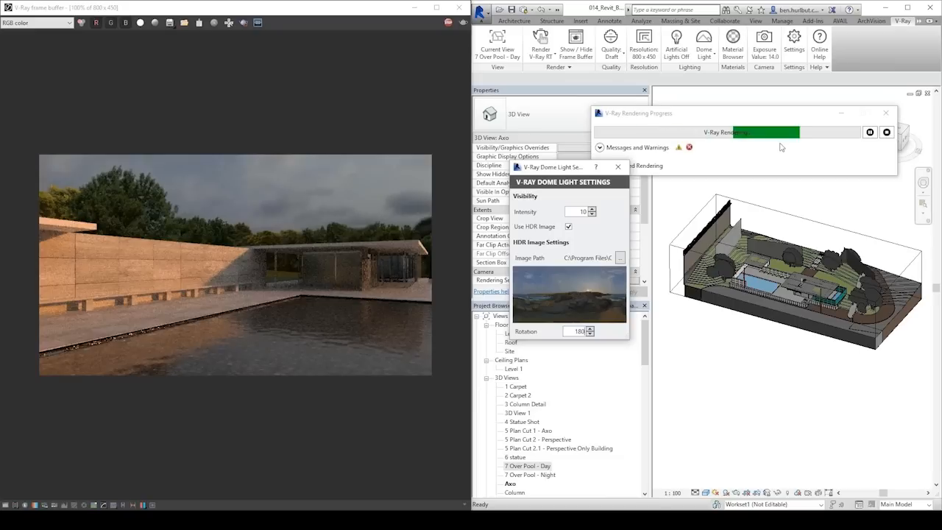
# Close the dome light settings, switch the environment lighting to No Light, and return it to V-Ray Sun.
pyautogui.click(618, 167)
pyautogui.click(709, 56)
pyautogui.click(695, 107)
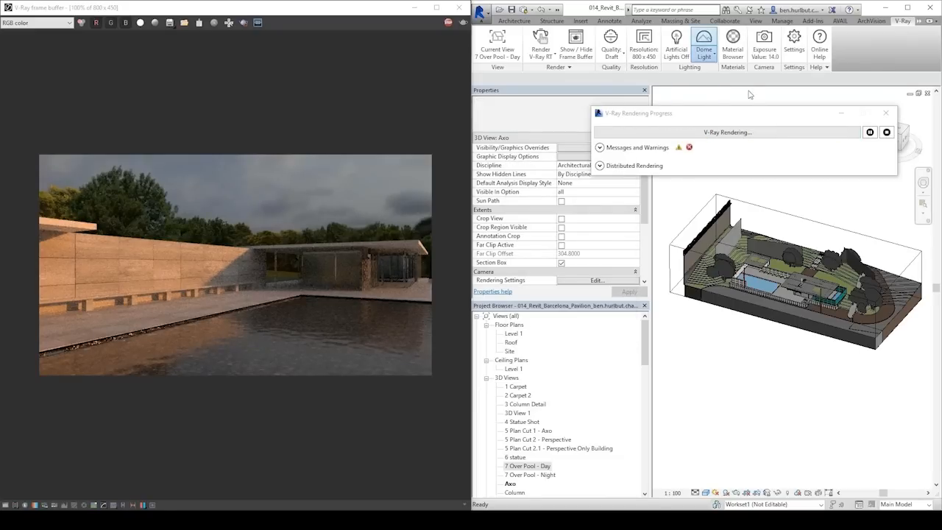
pyautogui.click(706, 50)
pyautogui.click(695, 93)
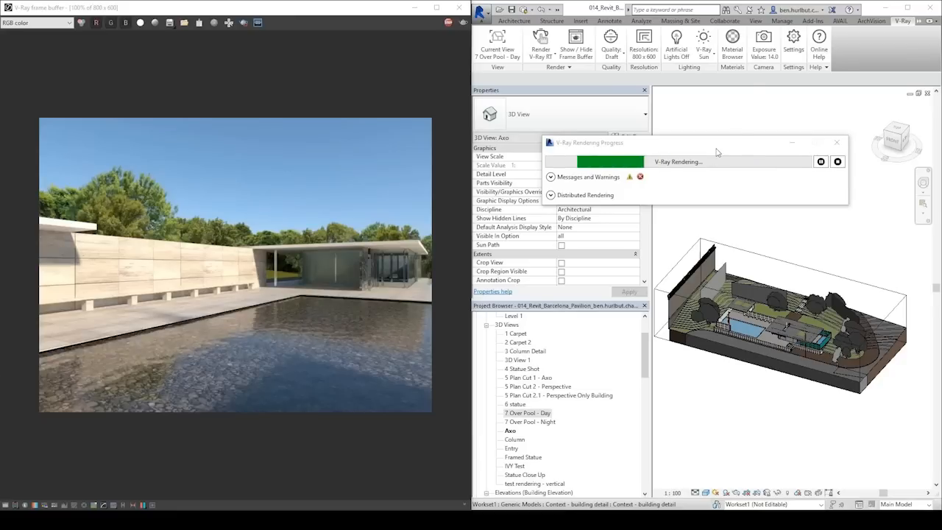
# Open the V-Ray camera settings, try exposures of about 19.94 and 6.67 EV, and set the exposure to 14.
pyautogui.click(763, 42)
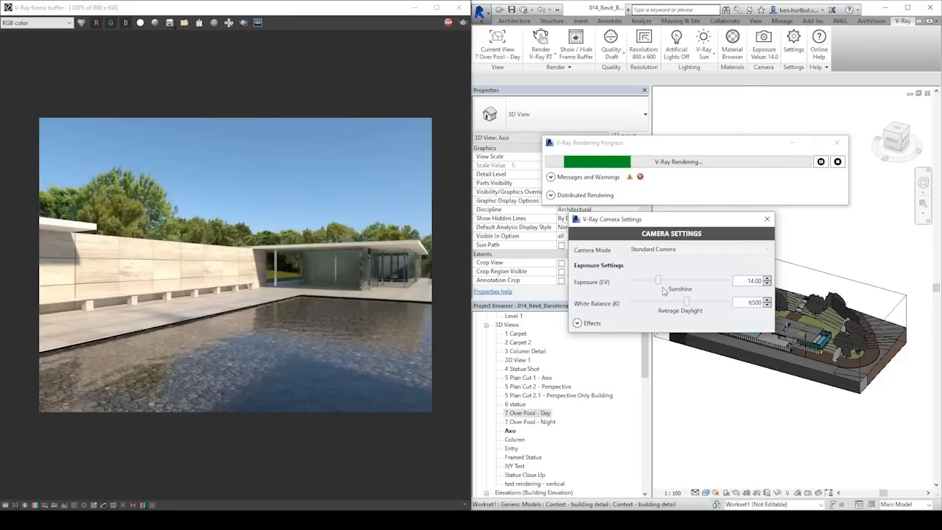
pyautogui.moveTo(659, 283); pyautogui.dragTo(649, 296)
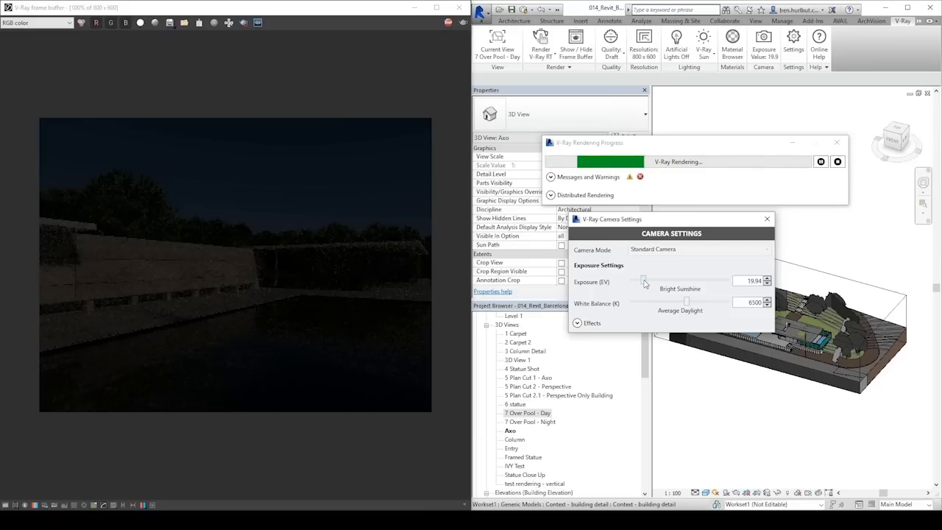
pyautogui.moveTo(645, 283); pyautogui.dragTo(676, 282)
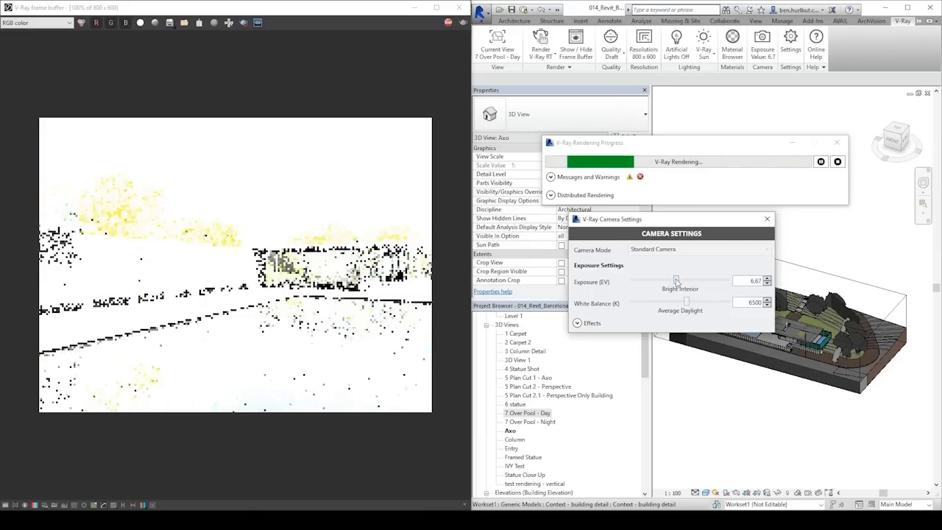
pyautogui.moveTo(676, 282); pyautogui.dragTo(657, 283)
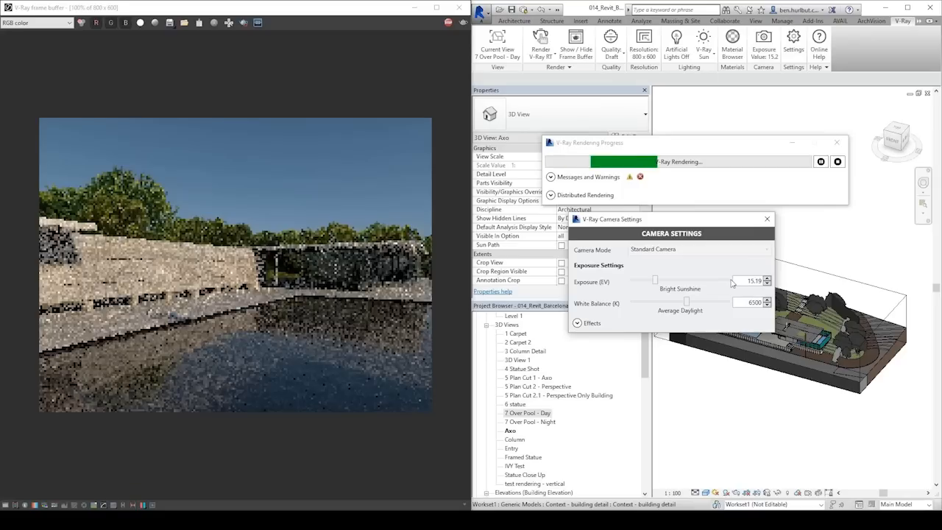
pyautogui.moveTo(738, 282); pyautogui.dragTo(771, 282)
pyautogui.write('14')
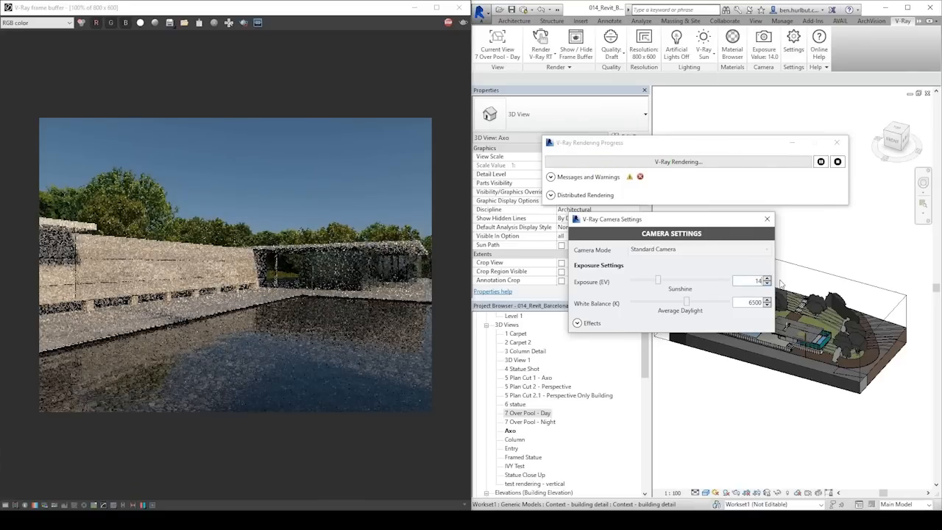
# Try a camera white balance of about 9272 K, and set it back to 6500 K.
pyautogui.moveTo(685, 303); pyautogui.dragTo(720, 303)
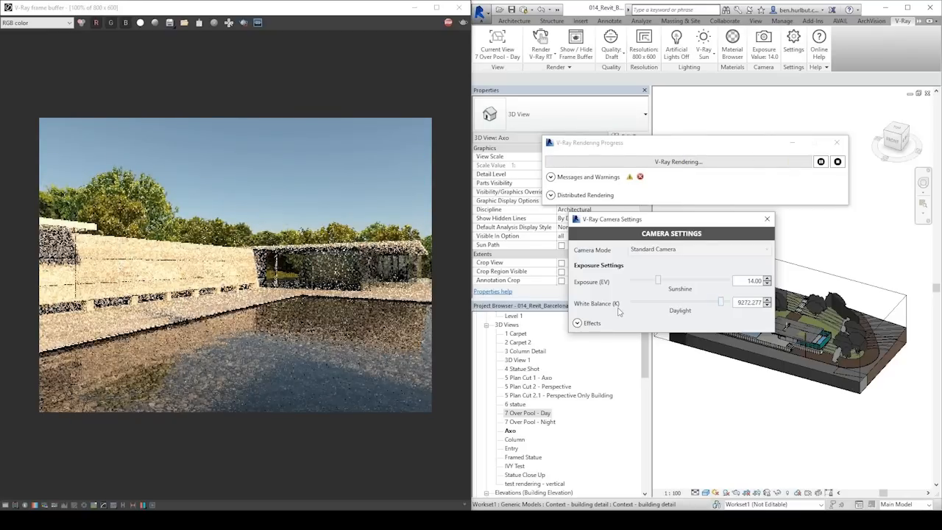
pyautogui.moveTo(737, 303); pyautogui.dragTo(768, 304)
pyautogui.write('6500')
pyautogui.press('Return')
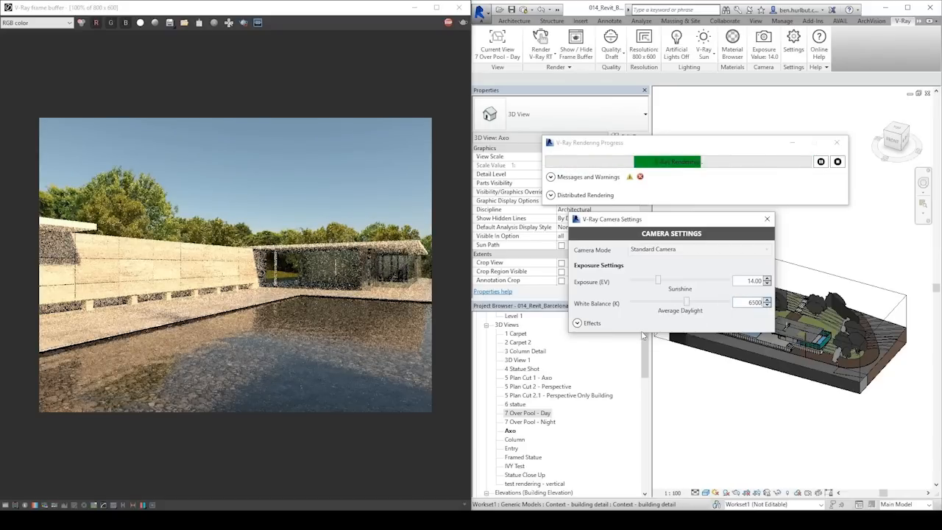
# Expand the camera effects and raise the defocus to about 0.91.
pyautogui.click(577, 324)
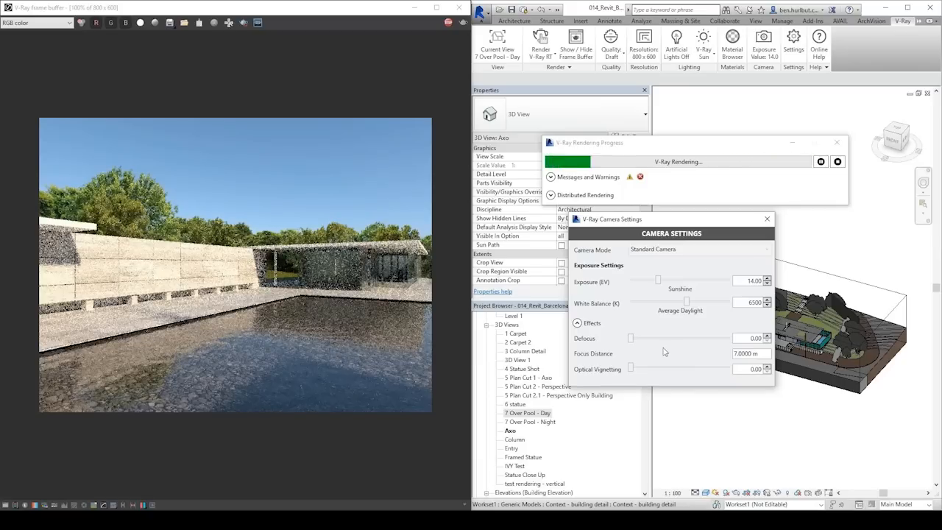
pyautogui.click(714, 338)
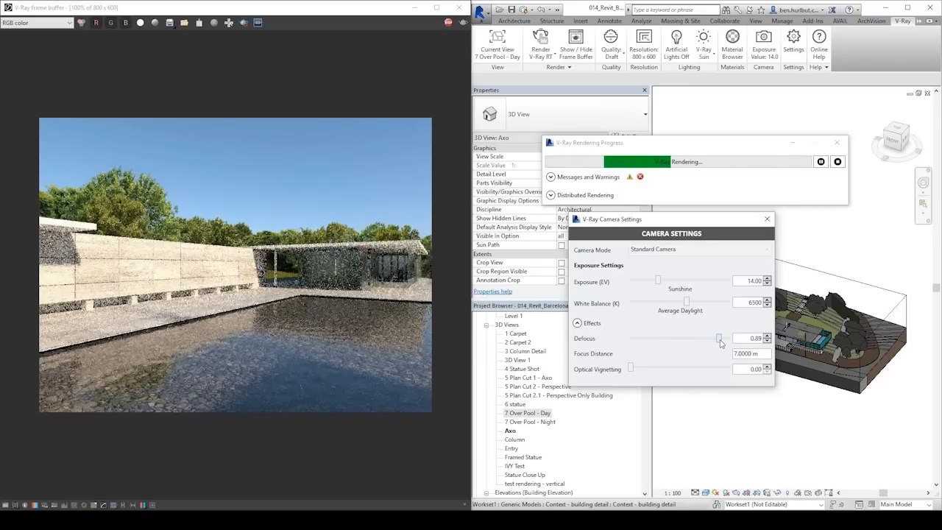
pyautogui.moveTo(716, 340)
pyautogui.mouseDown()
pyautogui.moveTo(684, 344)
pyautogui.moveTo(724, 340)
pyautogui.mouseUp()
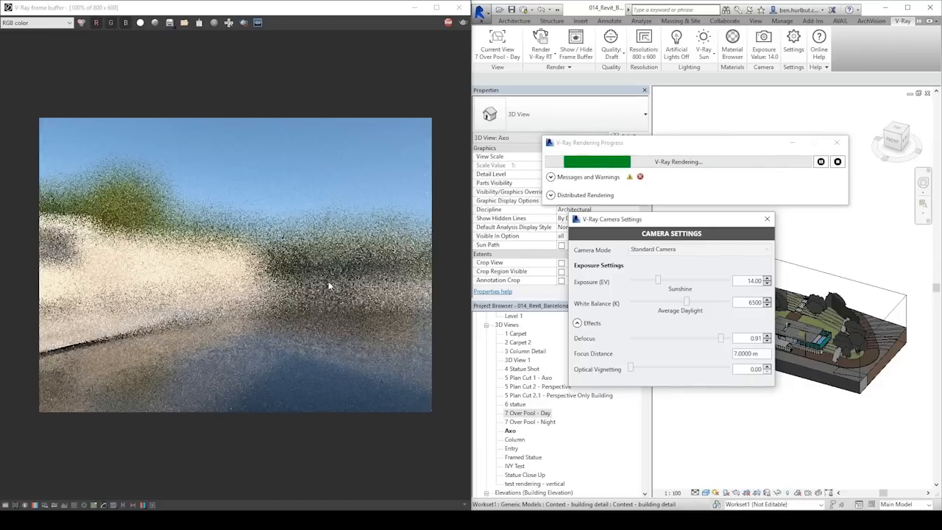
# Set the camera focus distance to 26 m and reduce the defocus to about 0.31.
pyautogui.moveTo(761, 353); pyautogui.dragTo(702, 359)
pyautogui.write('26')
pyautogui.press('Return')
pyautogui.moveTo(761, 354); pyautogui.dragTo(694, 361)
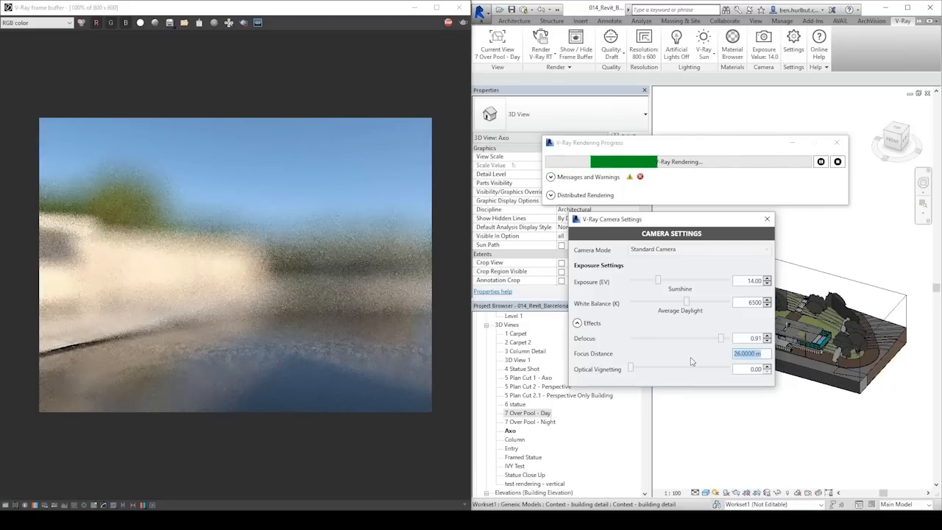
pyautogui.write('26')
pyautogui.press('Return')
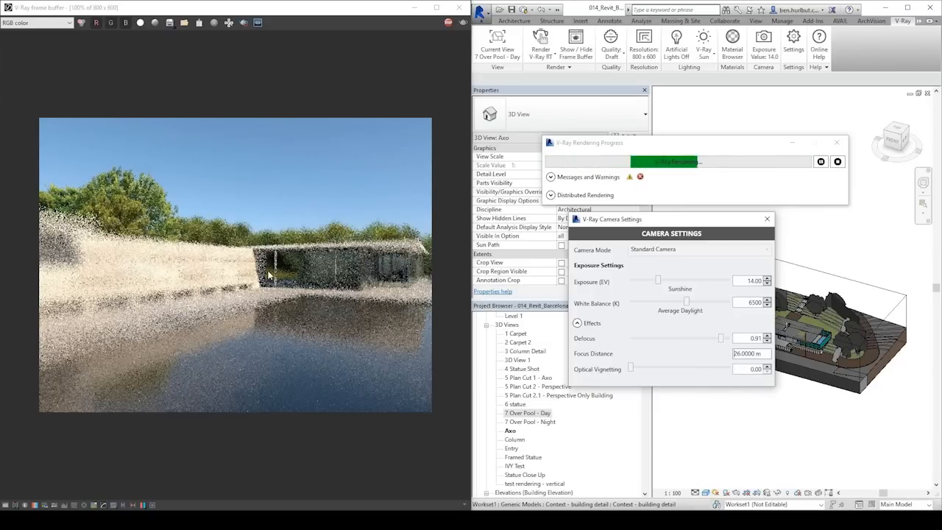
pyautogui.moveTo(712, 342); pyautogui.dragTo(654, 339)
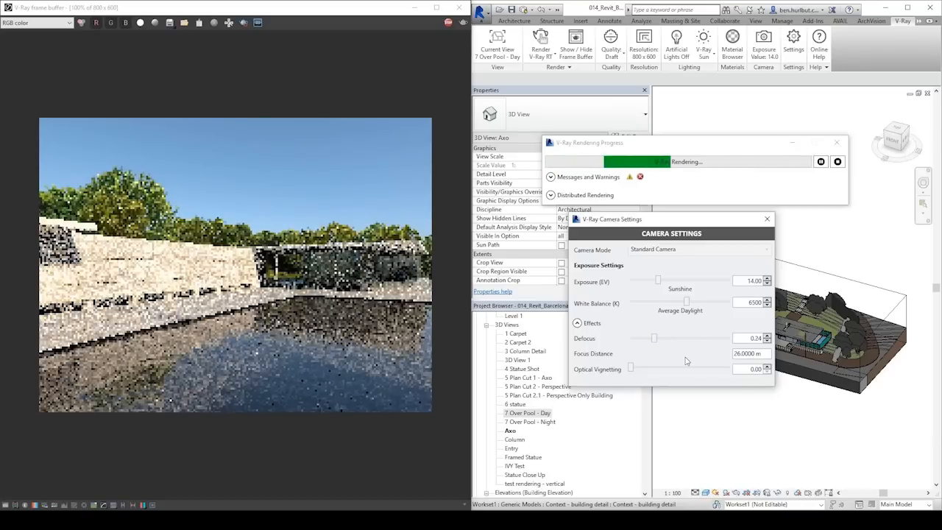
pyautogui.moveTo(657, 342); pyautogui.dragTo(661, 340)
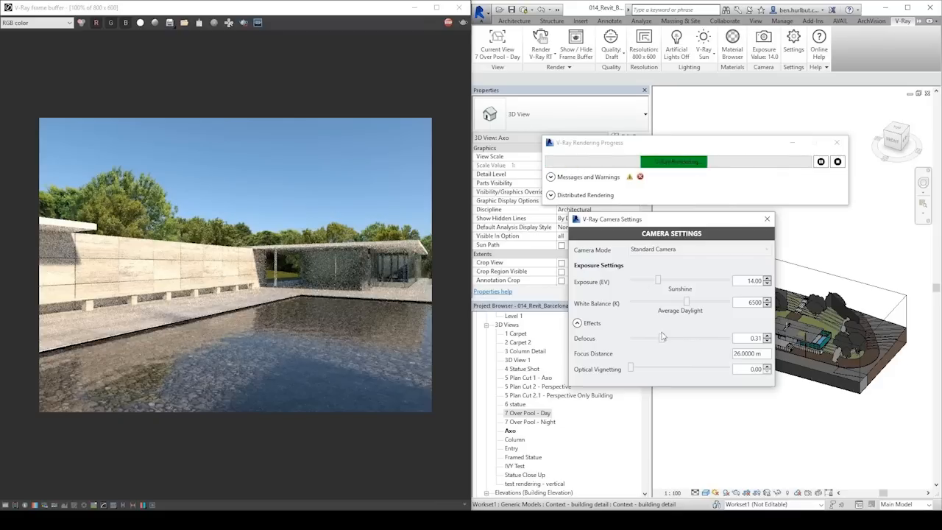
# Try optical vignetting at about 0.32 and 0.82, and settle on about 0.47.
pyautogui.moveTo(633, 371); pyautogui.dragTo(637, 372)
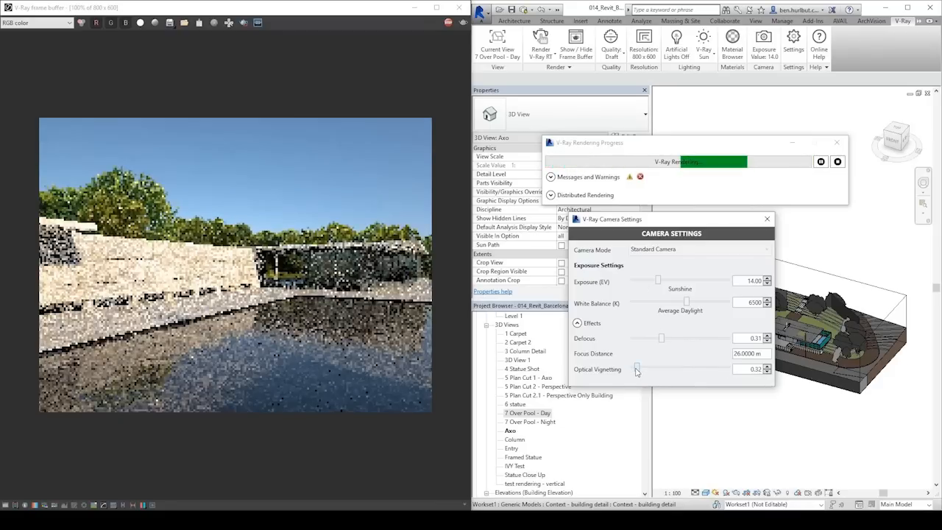
pyautogui.moveTo(637, 371); pyautogui.dragTo(645, 372)
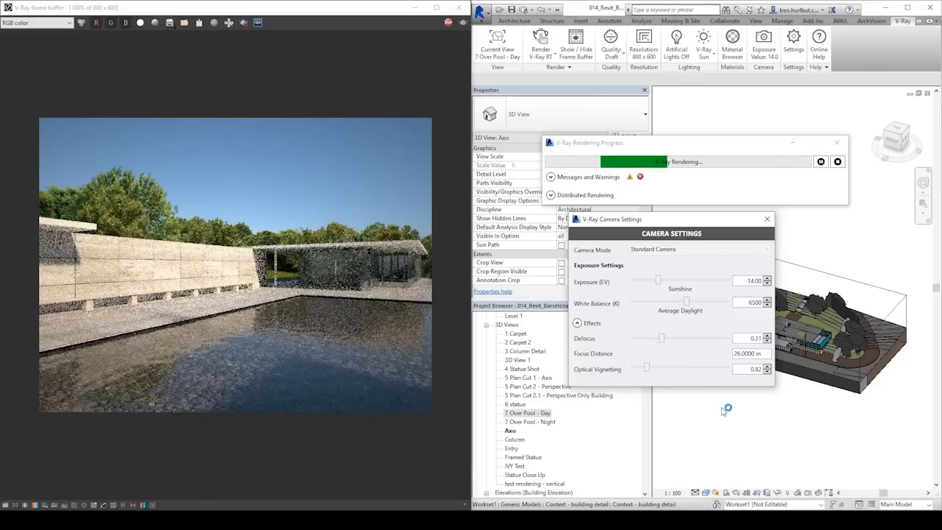
pyautogui.moveTo(646, 367); pyautogui.dragTo(639, 369)
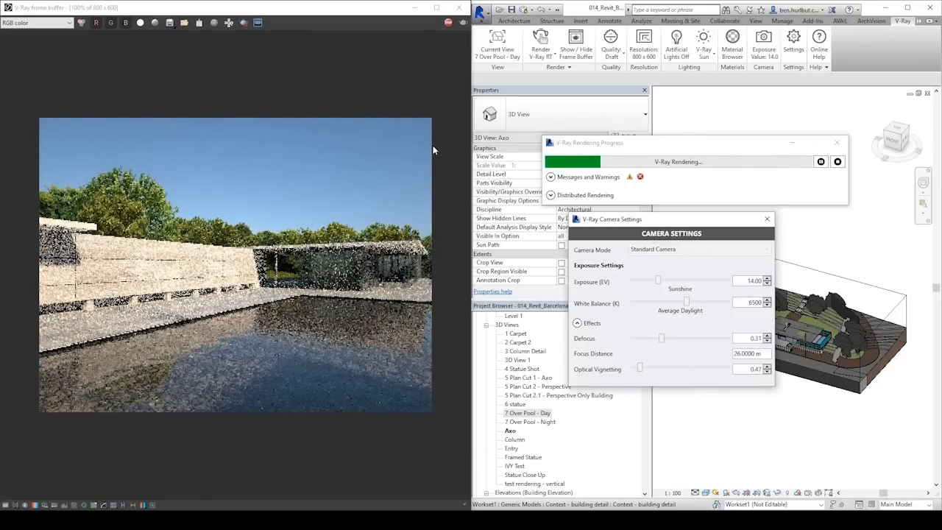
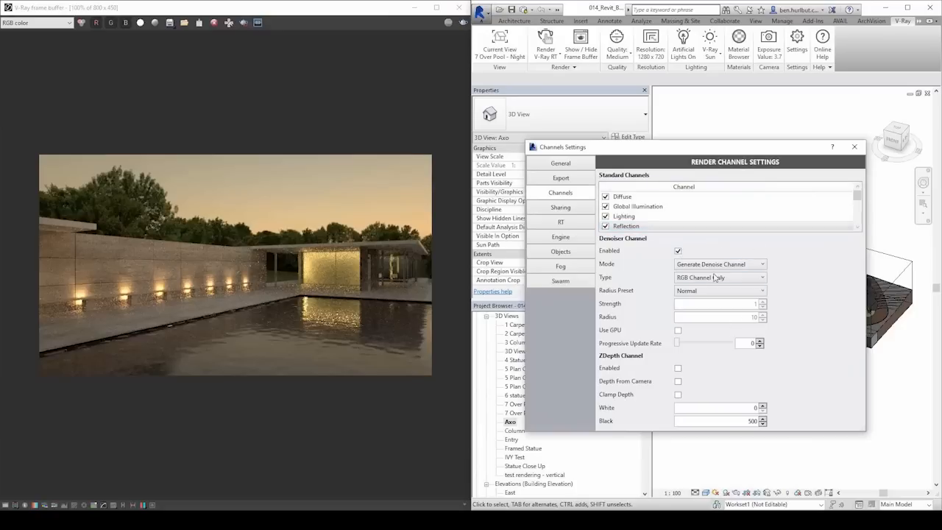
# Close the render channel settings, start a full V-Ray production render of the pool night view, and maximize the frame buffer.
pyautogui.click(854, 147)
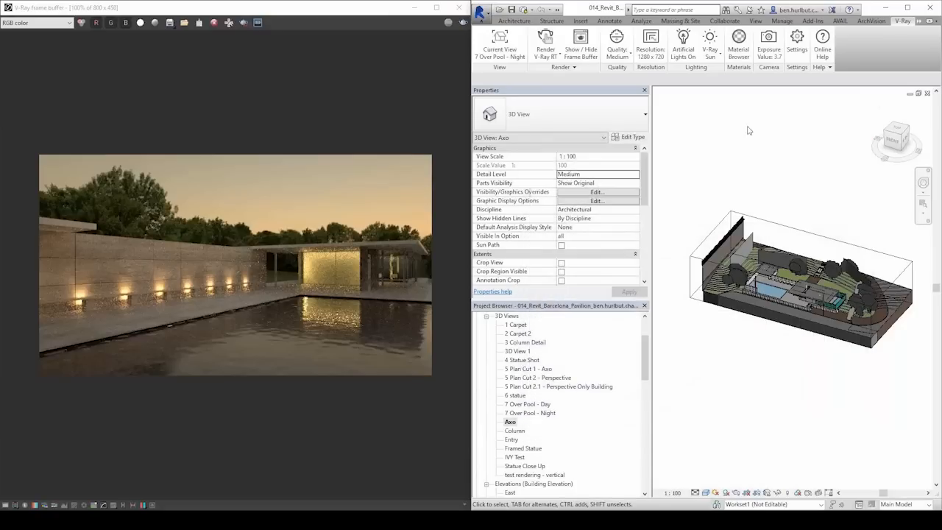
pyautogui.click(547, 66)
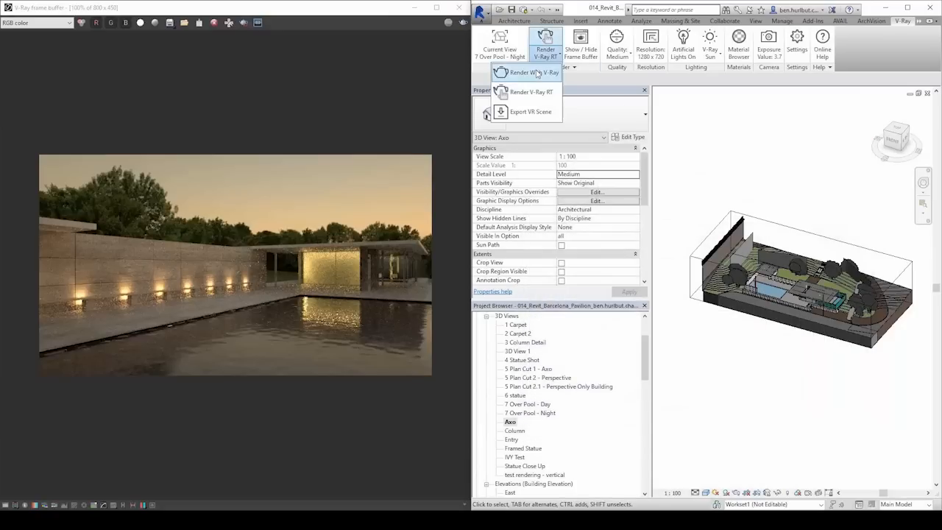
pyautogui.click(515, 72)
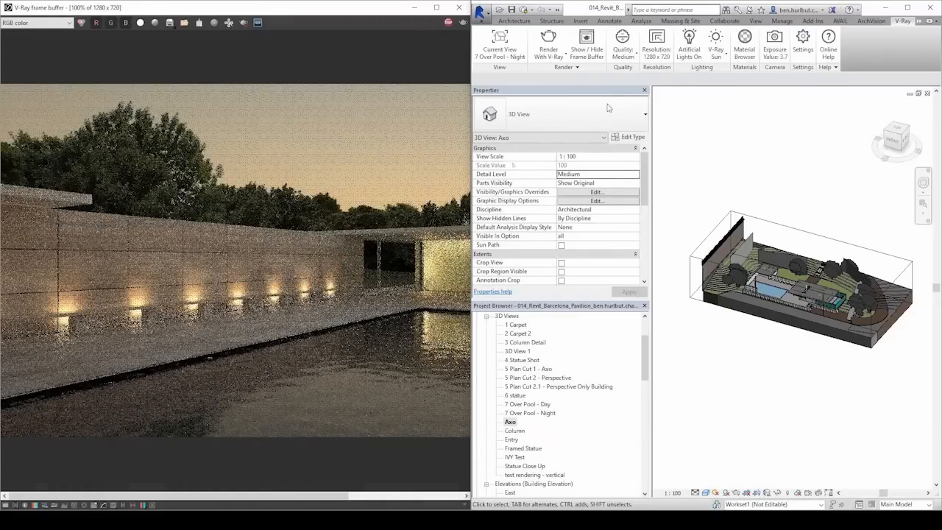
pyautogui.click(438, 7)
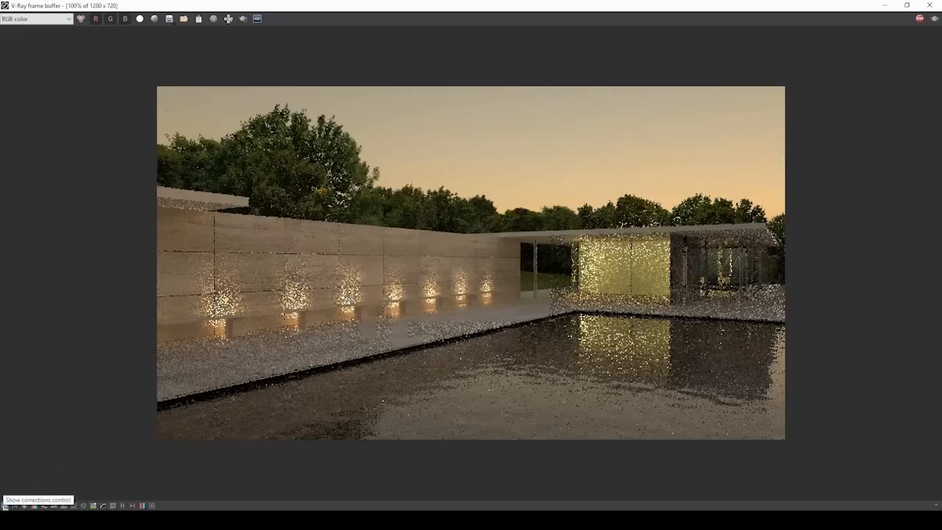
# Show the frame buffer corrections, enable the exposure correction, and set highlight burn to 0.58 and exposure to about 0.32.
pyautogui.click(5, 507)
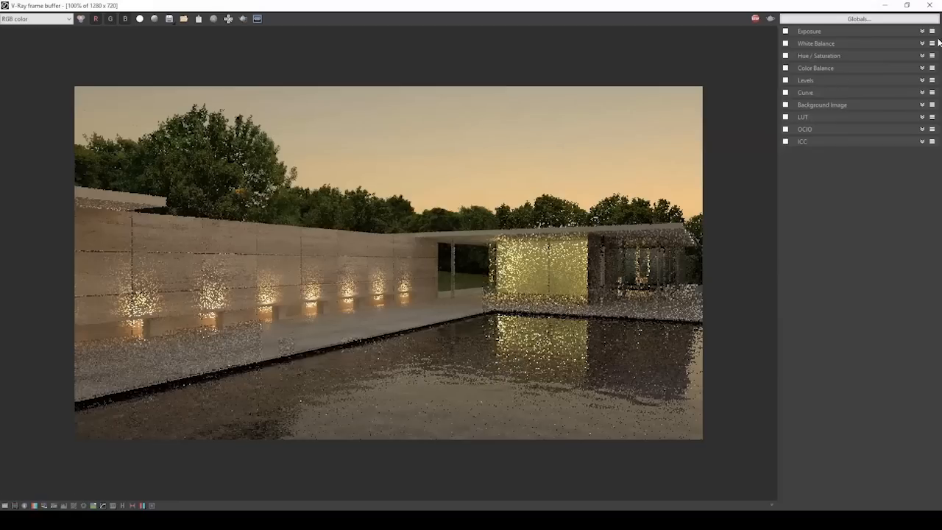
pyautogui.click(785, 31)
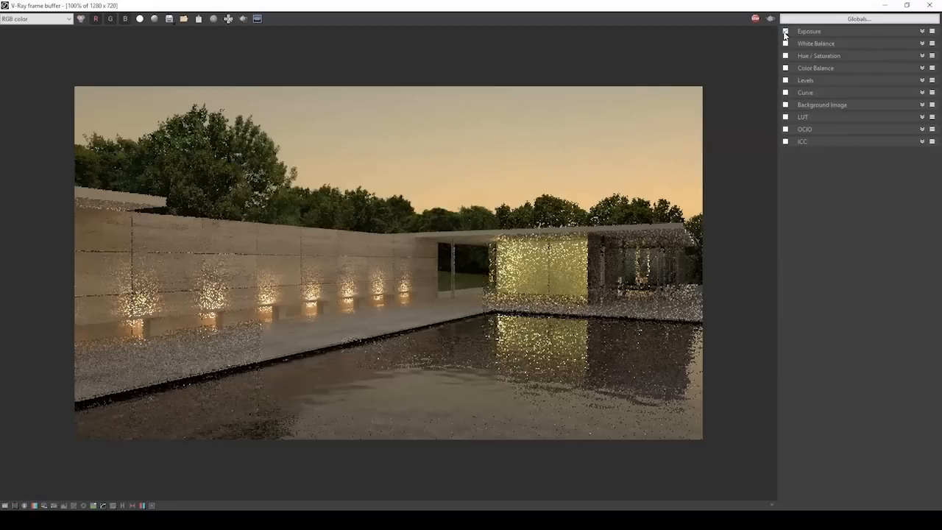
pyautogui.click(921, 32)
pyautogui.moveTo(849, 57)
pyautogui.mouseDown()
pyautogui.moveTo(873, 57)
pyautogui.moveTo(849, 57)
pyautogui.mouseUp()
pyautogui.moveTo(910, 72)
pyautogui.mouseDown()
pyautogui.moveTo(856, 72)
pyautogui.moveTo(880, 72)
pyautogui.moveTo(861, 72)
pyautogui.moveTo(855, 58)
pyautogui.mouseUp()
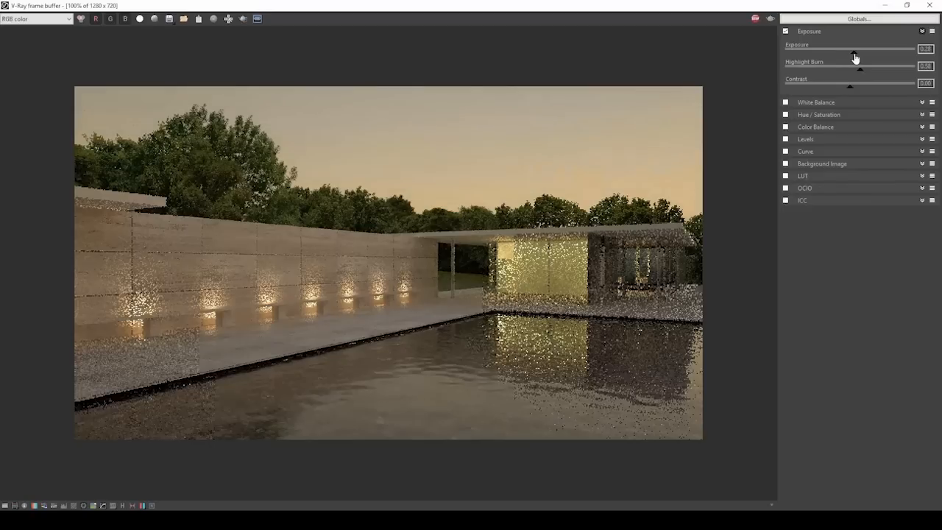
# Enable the white balance correction and lower its temperature to about 5600 K.
pyautogui.click(843, 105)
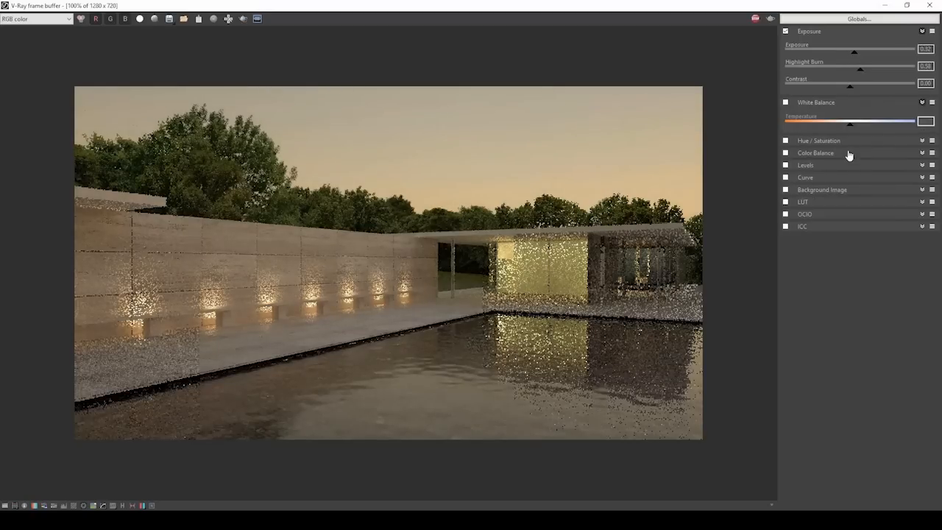
pyautogui.click(785, 102)
pyautogui.moveTo(851, 126)
pyautogui.mouseDown()
pyautogui.moveTo(859, 130)
pyautogui.moveTo(835, 130)
pyautogui.mouseUp()
# Look through the Hue / Saturation, Color Balance and Levels corrections without enabling them.
pyautogui.click(904, 141)
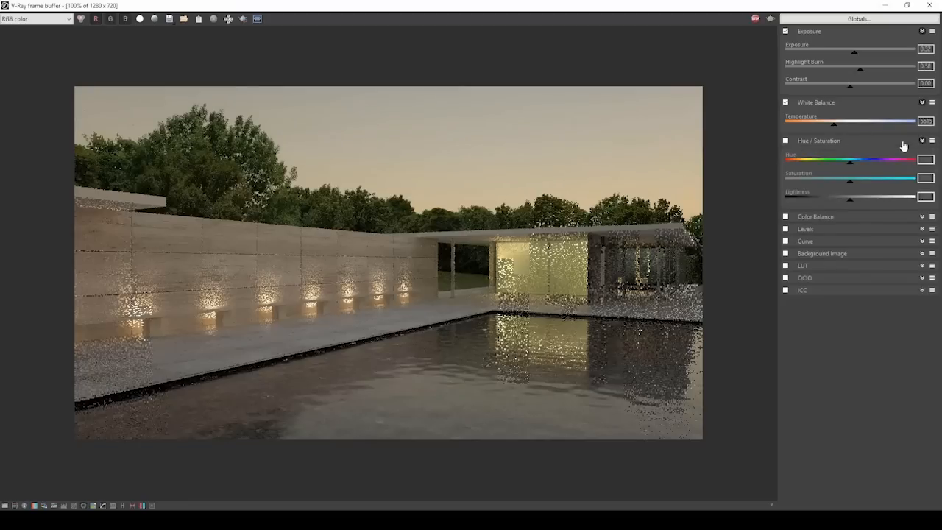
pyautogui.click(904, 142)
pyautogui.click(903, 153)
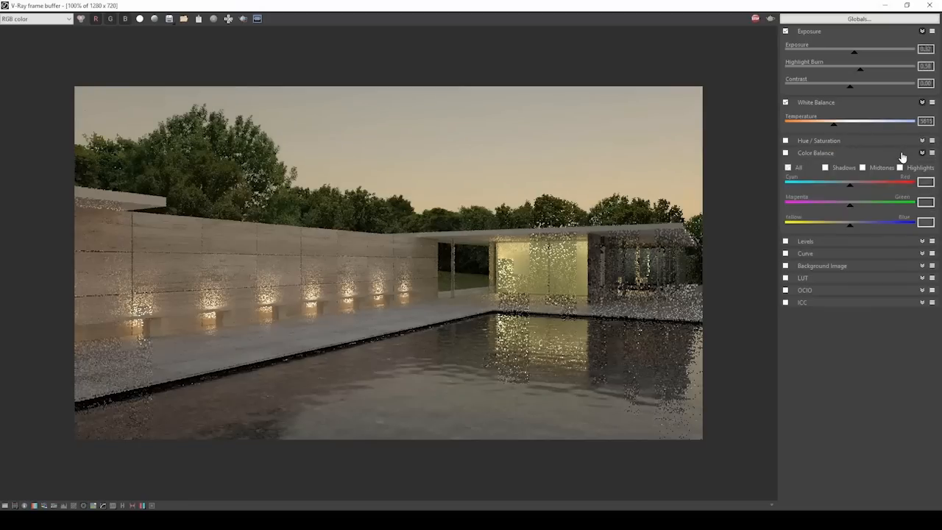
pyautogui.click(902, 153)
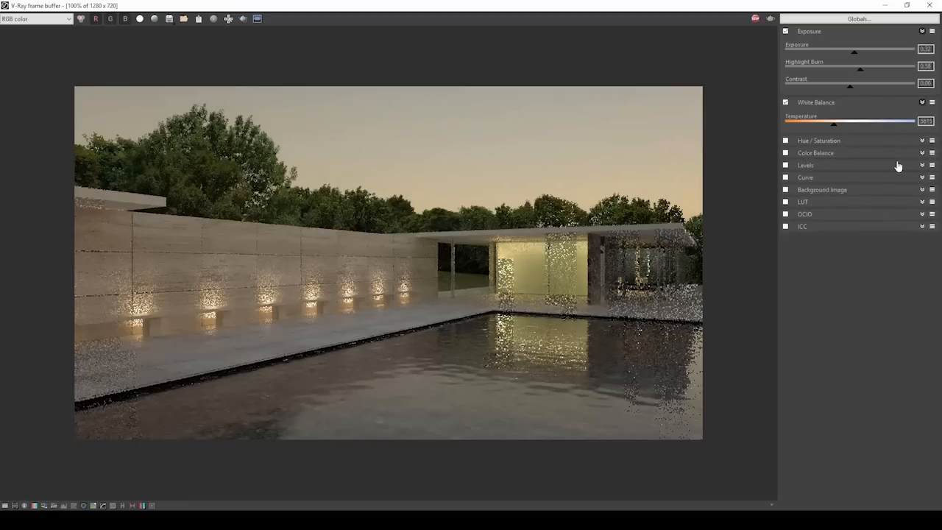
pyautogui.click(896, 166)
pyautogui.click(896, 167)
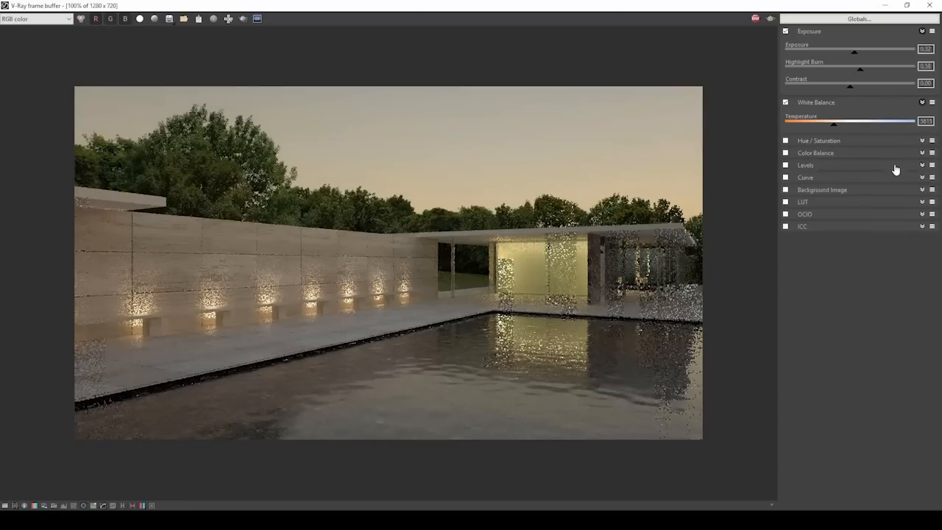
# Enable the curve correction and shape it into an S-curve that lifts the highlights and deepens the shadows.
pyautogui.click(886, 177)
pyautogui.click(785, 177)
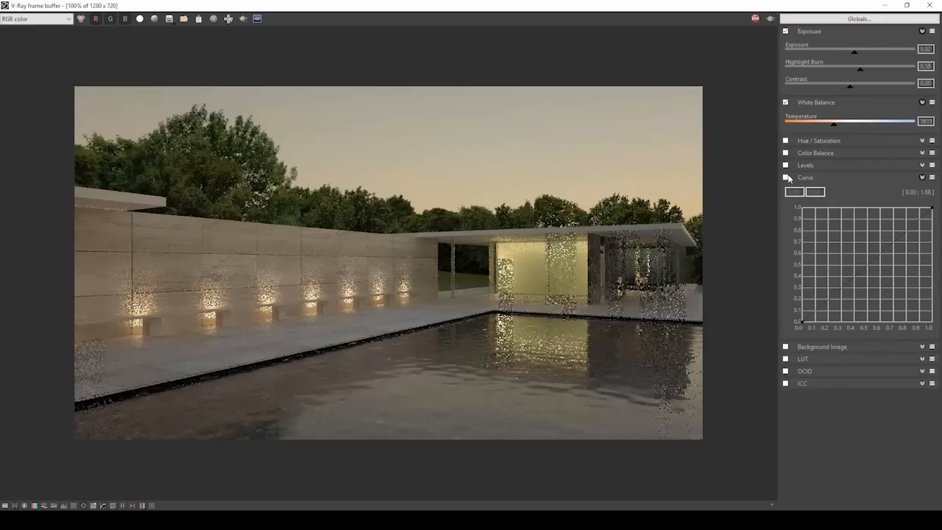
pyautogui.click(932, 209)
pyautogui.moveTo(890, 245); pyautogui.dragTo(856, 208)
pyautogui.click(803, 322)
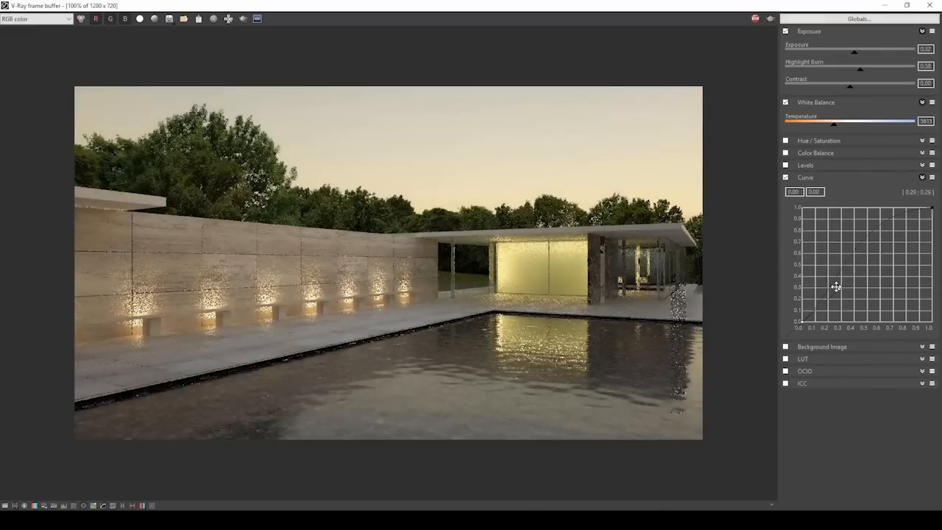
pyautogui.moveTo(833, 289)
pyautogui.mouseDown()
pyautogui.moveTo(820, 302)
pyautogui.moveTo(828, 297)
pyautogui.mouseUp()
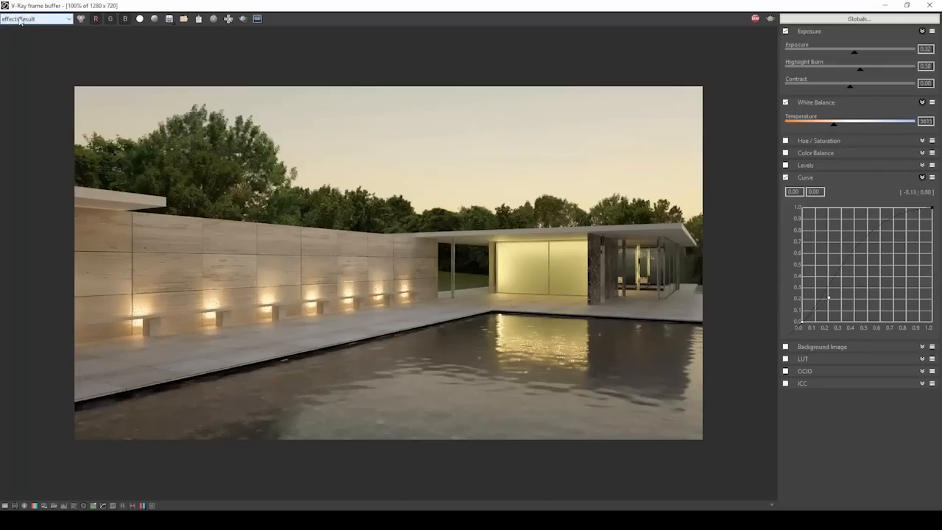
# Compare the RGB color channel with the denoised effectsResult channel on the whole rendered image.
pyautogui.click(81, 20)
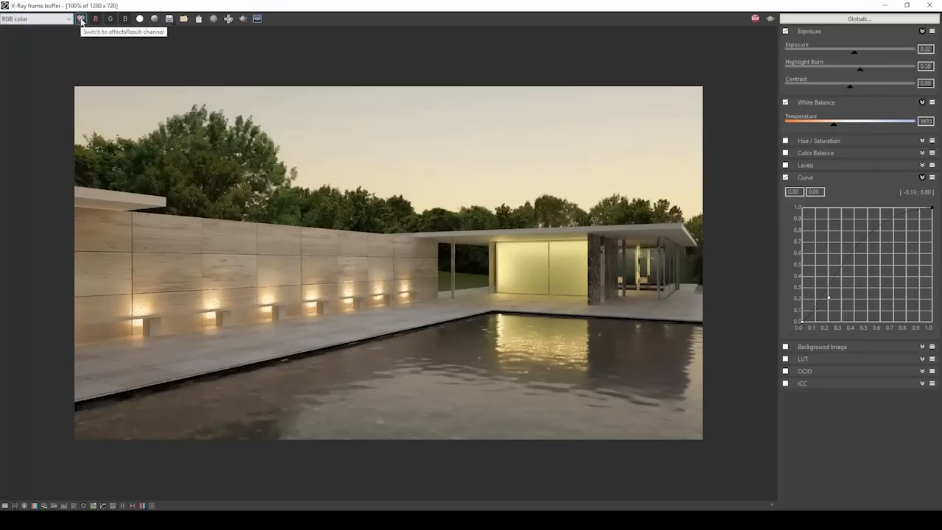
pyautogui.click(81, 19)
pyautogui.click(81, 19)
pyautogui.click(81, 19)
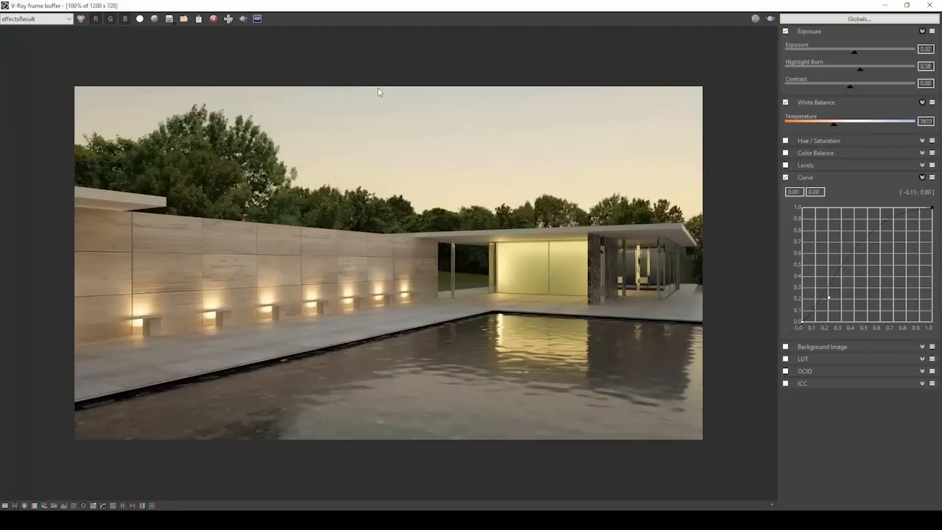
pyautogui.click(81, 19)
pyautogui.click(82, 24)
pyautogui.click(82, 25)
pyautogui.click(83, 25)
pyautogui.click(83, 24)
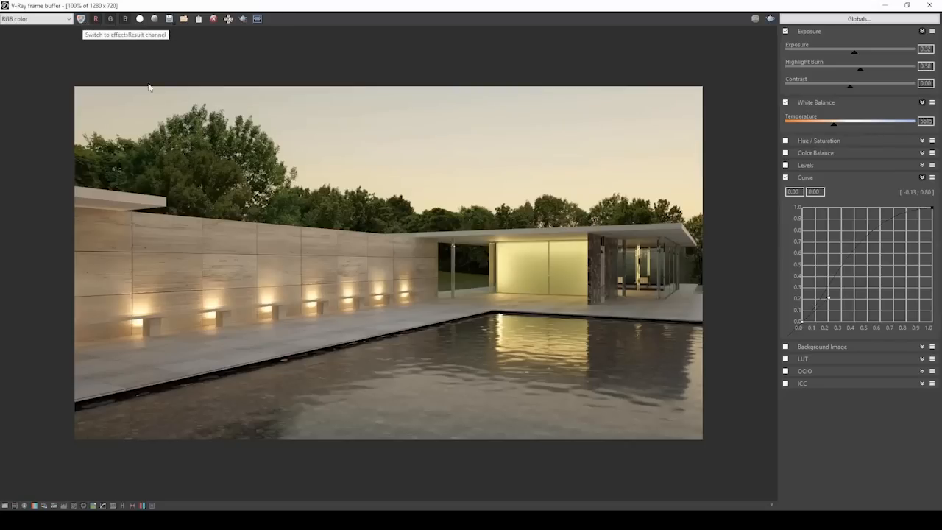
# Examine noise in the wall lights and pool reflection up close, and display the effectsResult channel for the full image.
pyautogui.scroll(3, 472, 292)
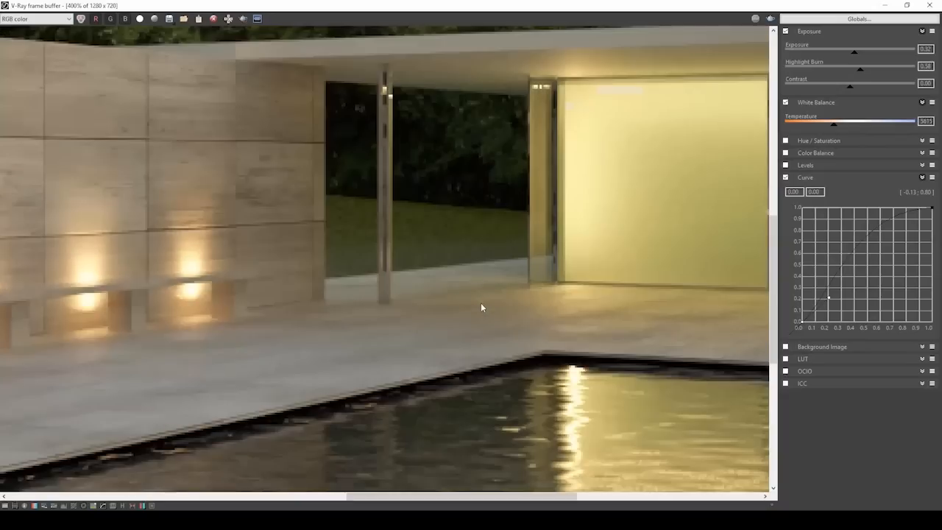
pyautogui.moveTo(214, 321); pyautogui.dragTo(323, 192, button='middle')
pyautogui.moveTo(728, 315); pyautogui.dragTo(562, 239, button='middle')
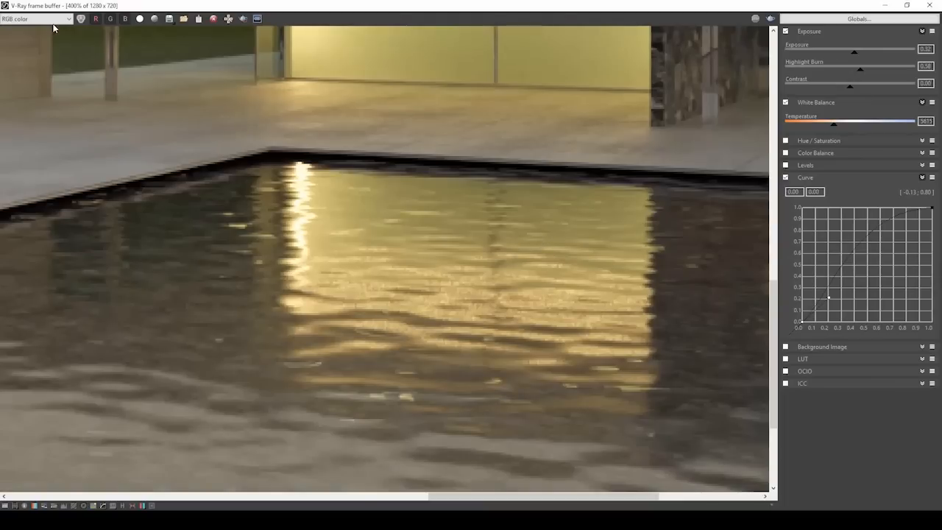
pyautogui.click(80, 21)
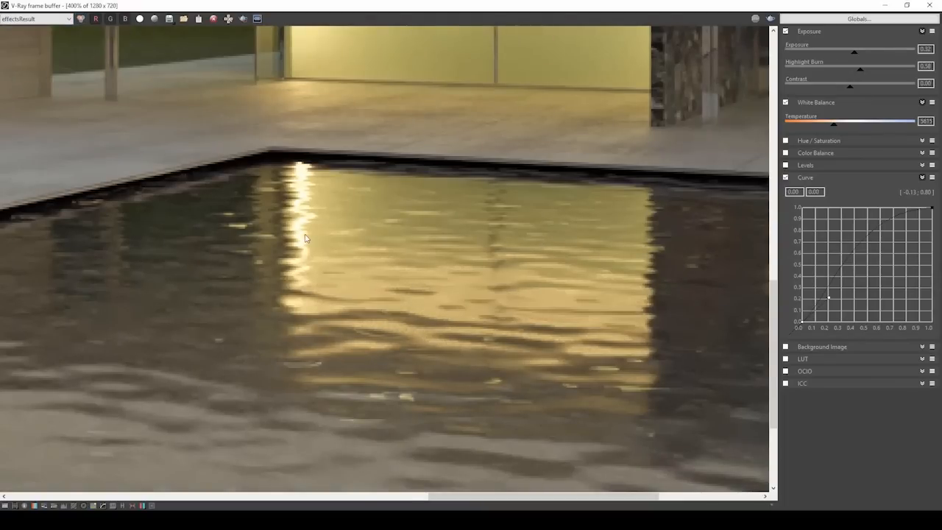
pyautogui.scroll(-4, 287, 254)
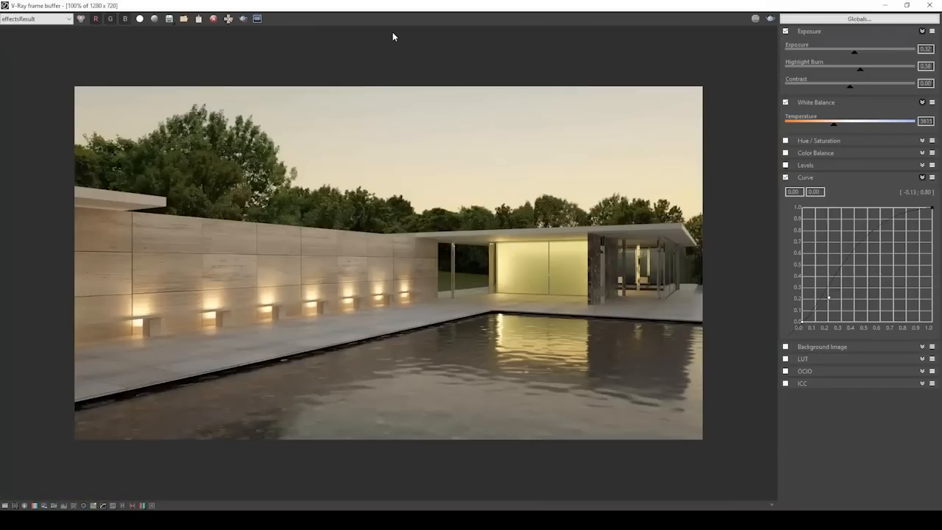